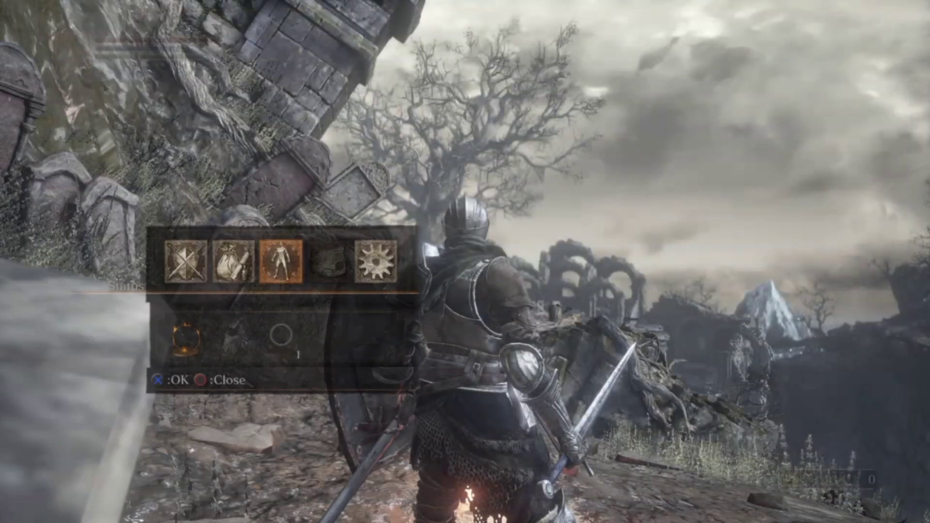
- Quit the running game from the system settings, saving it and returning to the title menu
{"action": "key", "text": "Right"}
{"action": "key", "text": "Right"}
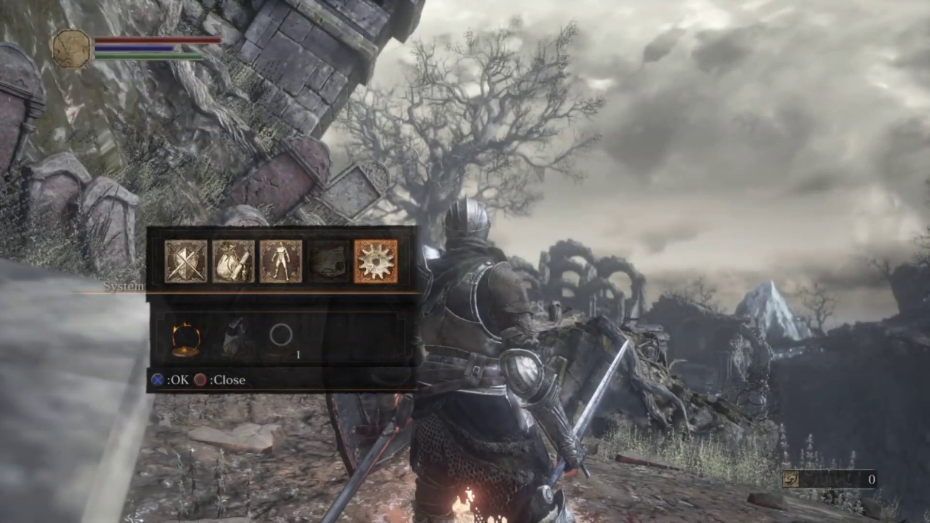
{"action": "key", "text": "Return"}
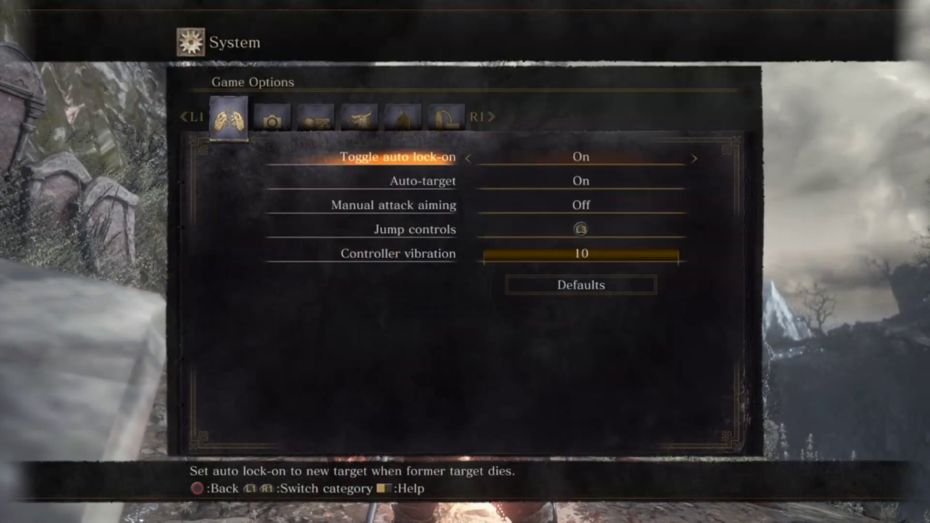
{"action": "key", "text": "Page_Down"}
{"action": "key", "text": "Page_Down"}
{"action": "key", "text": "Page_Down"}
{"action": "key", "text": "Page_Down"}
{"action": "key", "text": "Page_Down"}
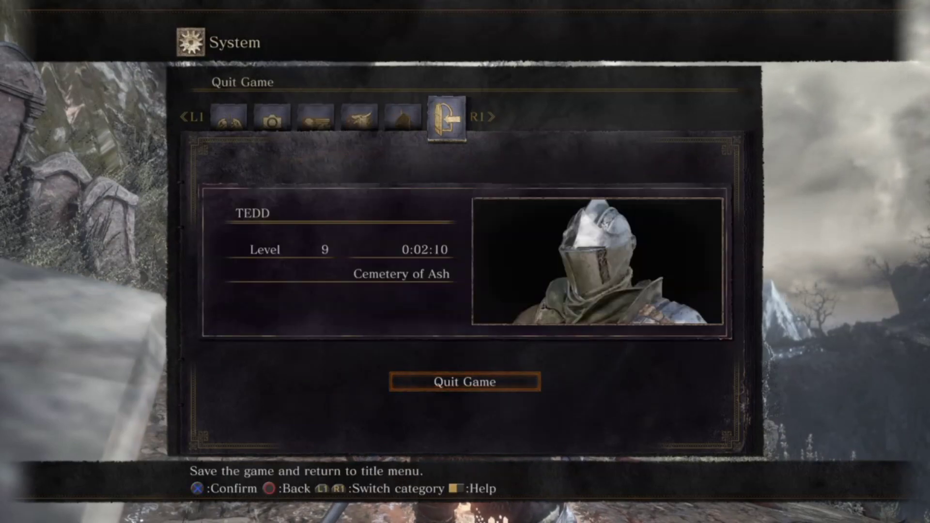
{"action": "key", "text": "Return"}
{"action": "key", "text": "Left"}
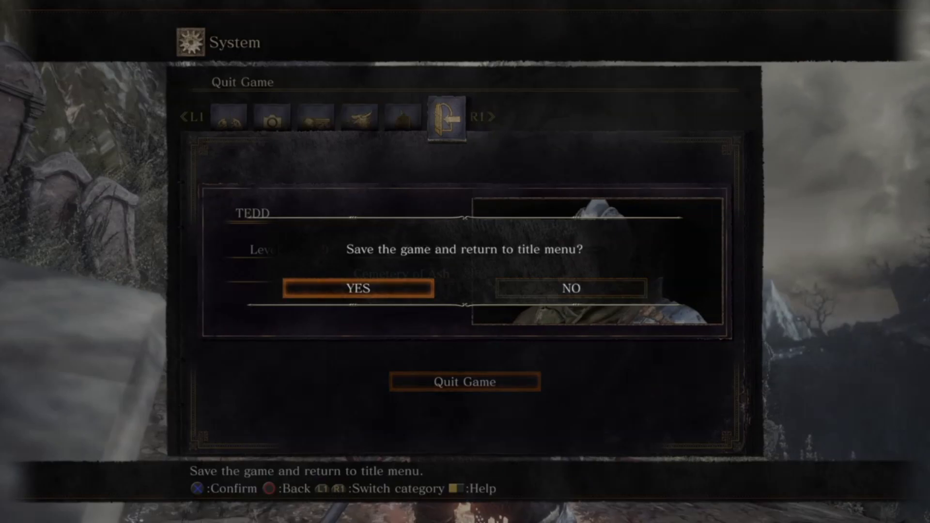
{"action": "key", "text": "Return"}
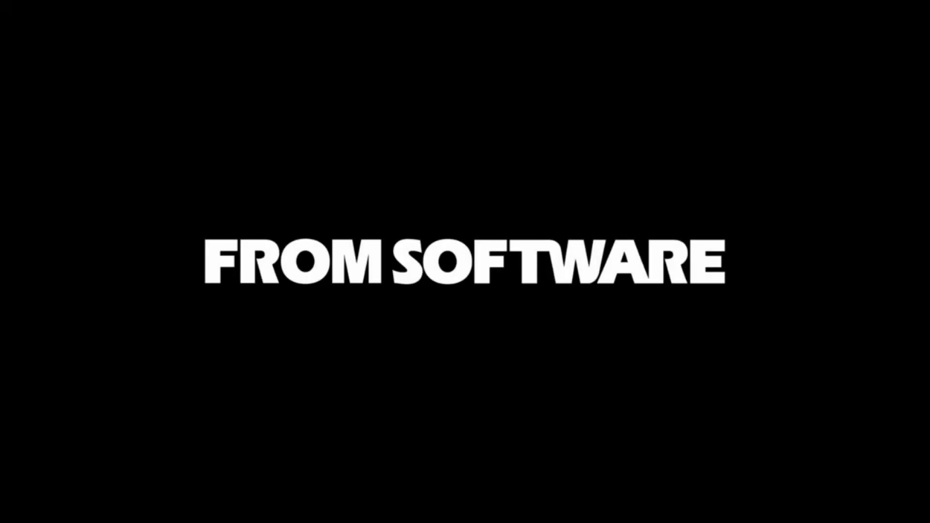
- Return to the console's home screen and close the DARK SOULS III application
{"action": "key", "text": "super"}
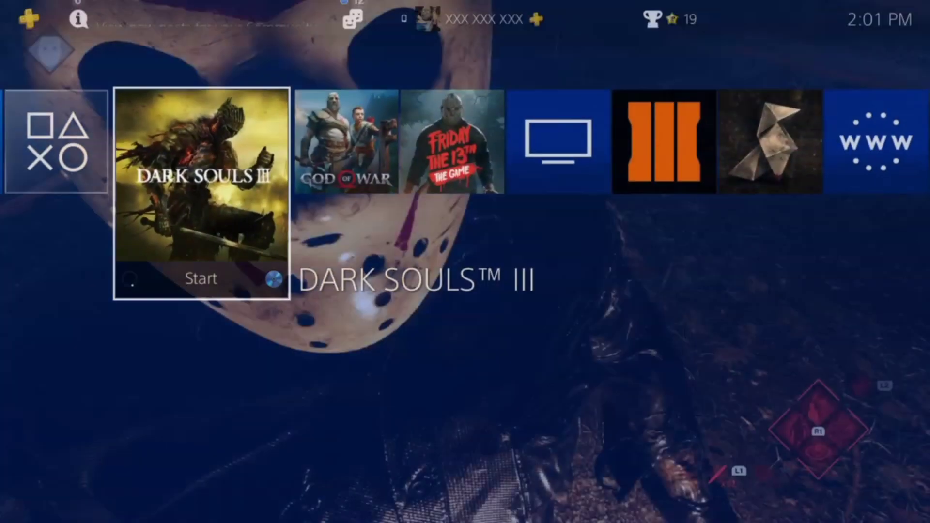
{"action": "key", "text": "Menu"}
{"action": "key", "text": "Return"}
{"action": "key", "text": "Return"}
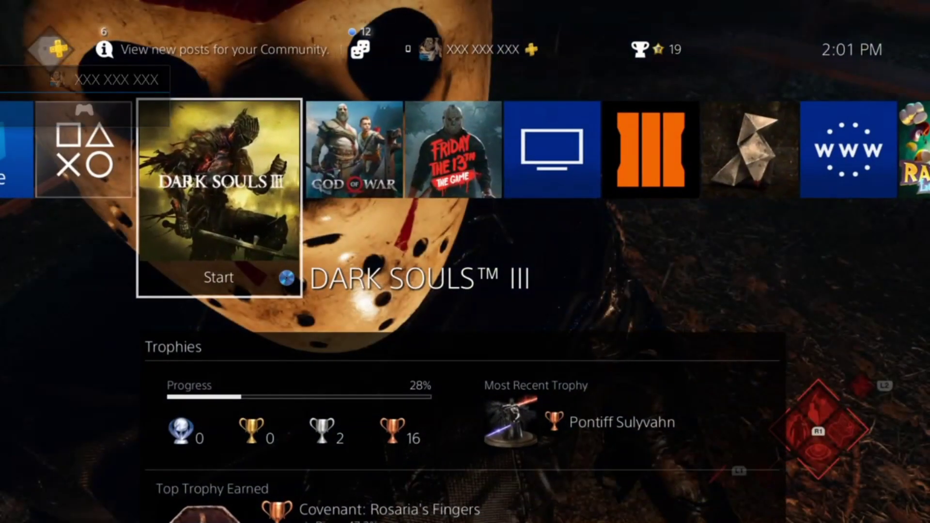
- Browse the home screen's titles as far as Bloodborne and view its overview page
{"action": "key", "text": "Right"}
{"action": "key", "text": "Right"}
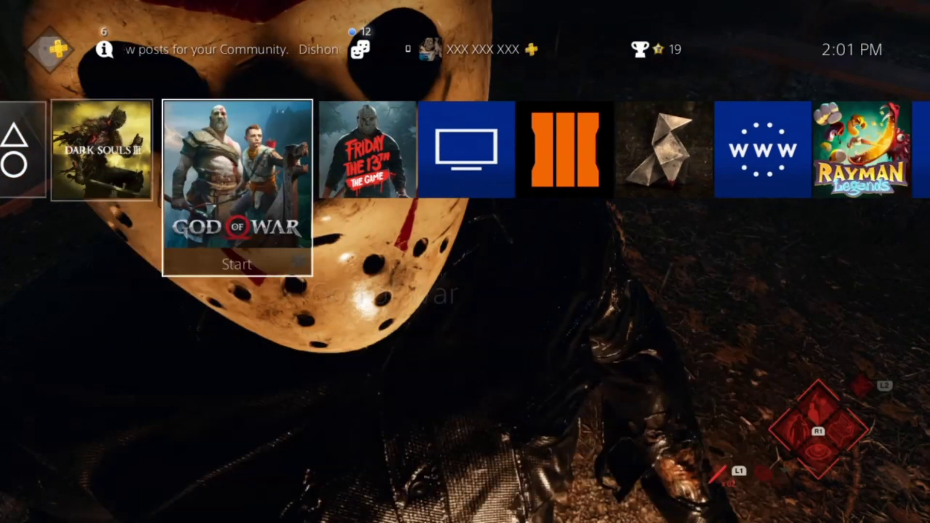
{"action": "key", "text": "Right"}
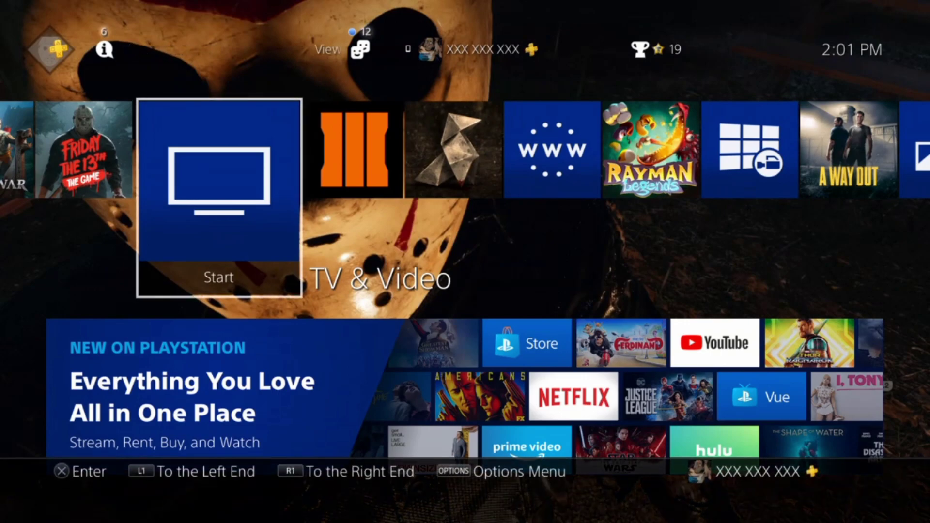
{"action": "key", "text": "Right"}
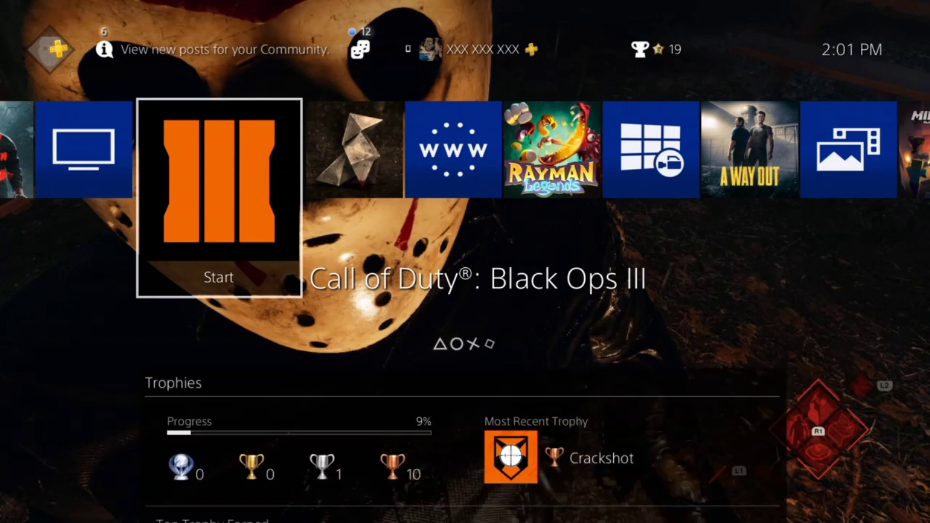
{"action": "key", "text": "Right"}
{"action": "key", "text": "Right"}
{"action": "key", "text": "Right"}
{"action": "key", "text": "Right"}
{"action": "key", "text": "Right"}
{"action": "key", "text": "Right"}
{"action": "key", "text": "Right"}
{"action": "key", "text": "Right"}
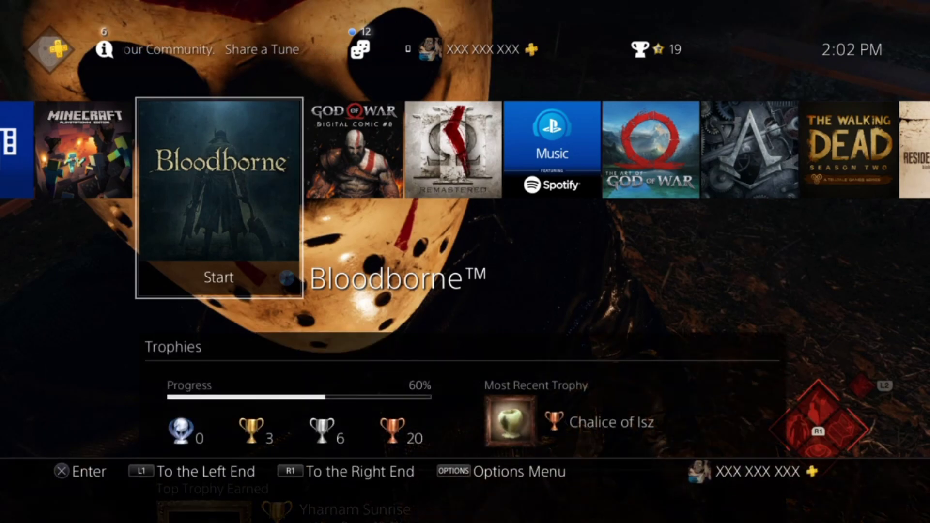
{"action": "key", "text": "Down"}
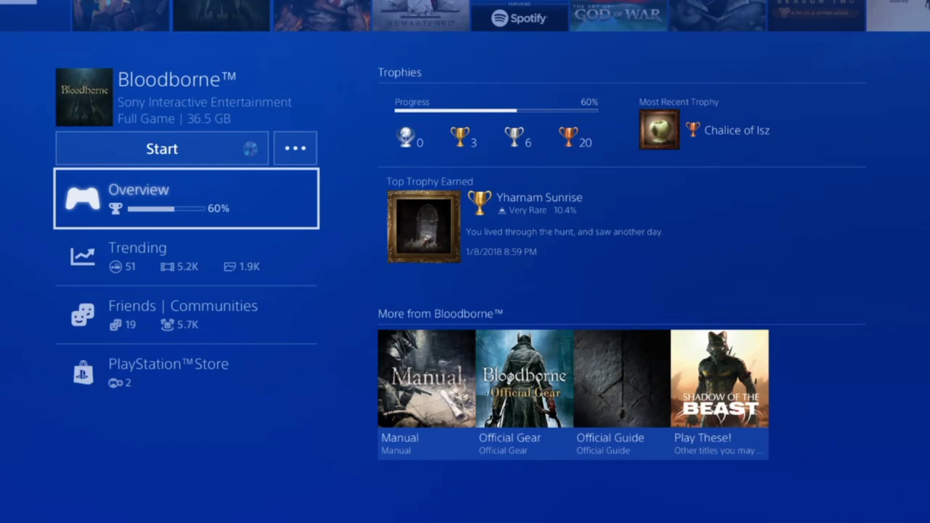
{"action": "key", "text": "Down"}
{"action": "key", "text": "Up"}
{"action": "key", "text": "Up"}
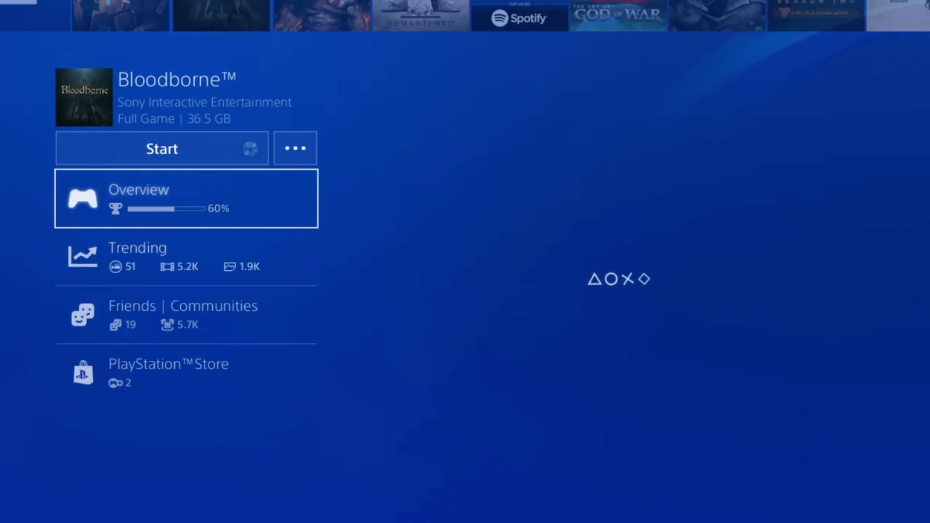
{"action": "key", "text": "Up"}
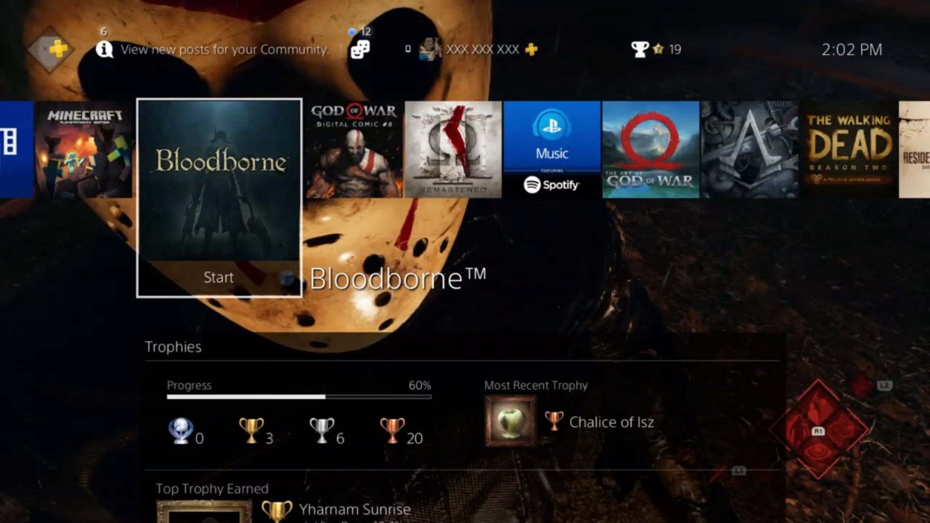
- Highlight Settings in the console's function area, then exit full screen and minimize the PS4 Remote Play window
{"action": "key", "text": "Up"}
{"action": "mouse_move", "coordinate": [814, 503]}
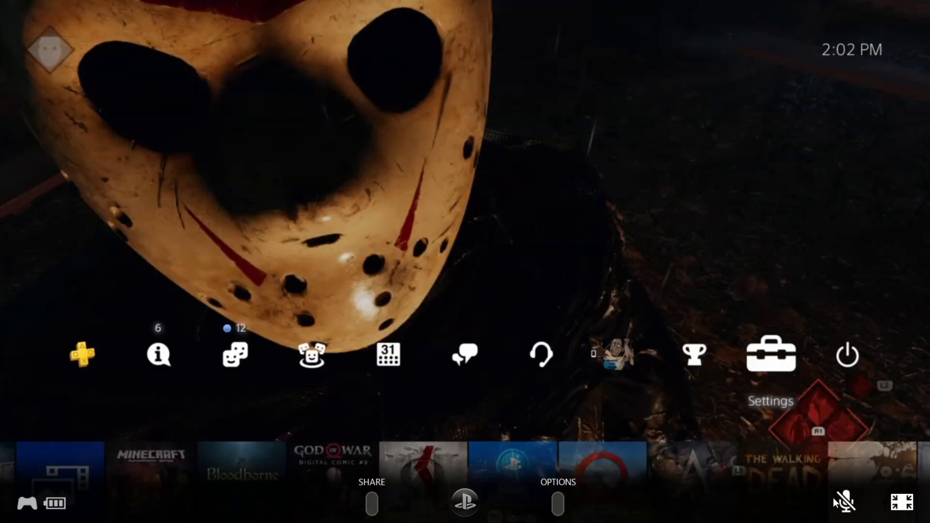
{"action": "left_click", "coordinate": [902, 502]}
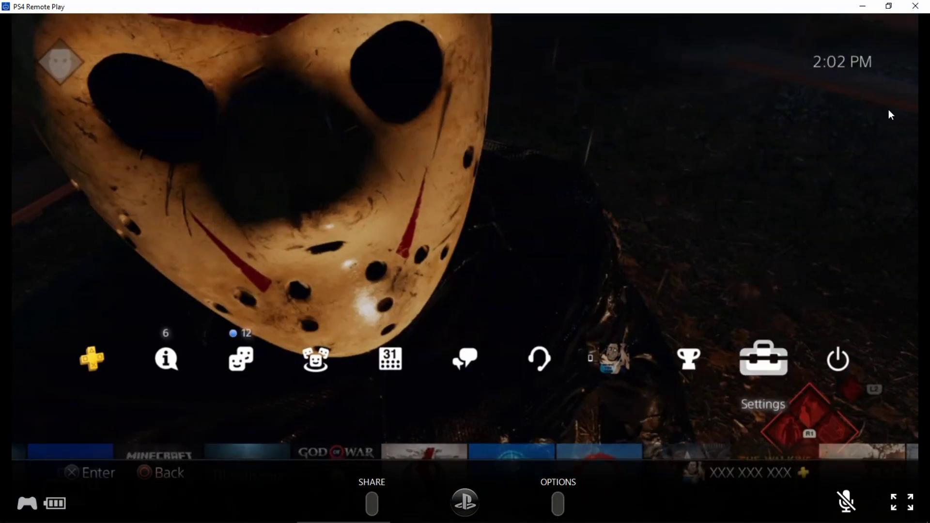
{"action": "left_click", "coordinate": [863, 7]}
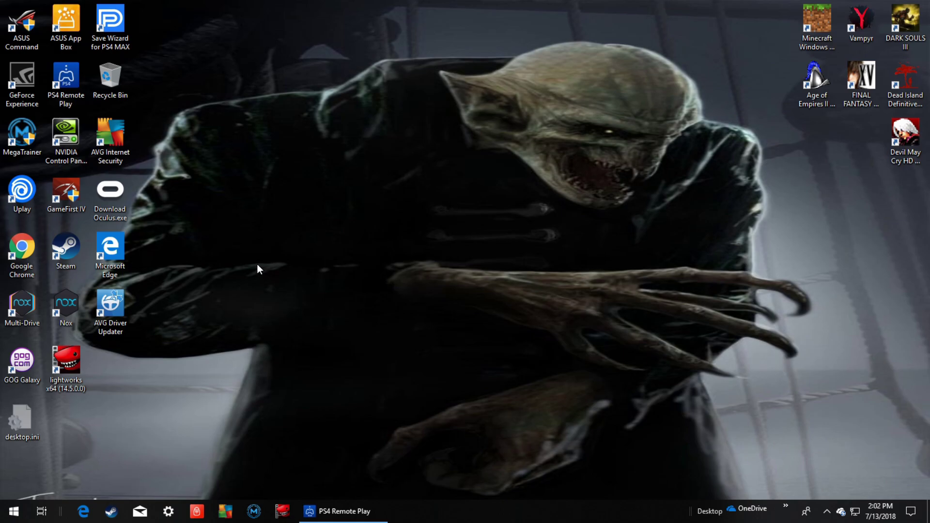
- Open Save Wizard for PS4 MAX from the desktop, dismiss its news window and maximize the main window
{"action": "right_click", "coordinate": [110, 22]}
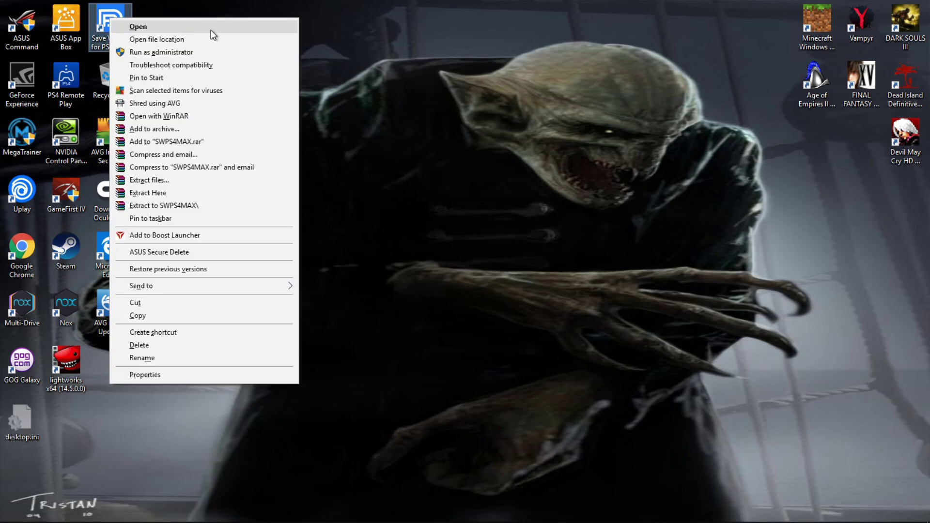
{"action": "left_click", "coordinate": [205, 27]}
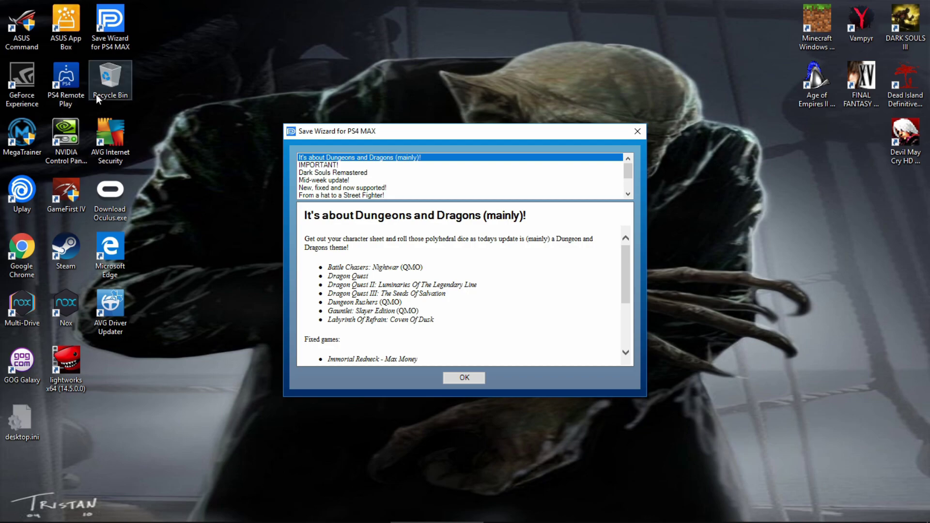
{"action": "left_click", "coordinate": [464, 378]}
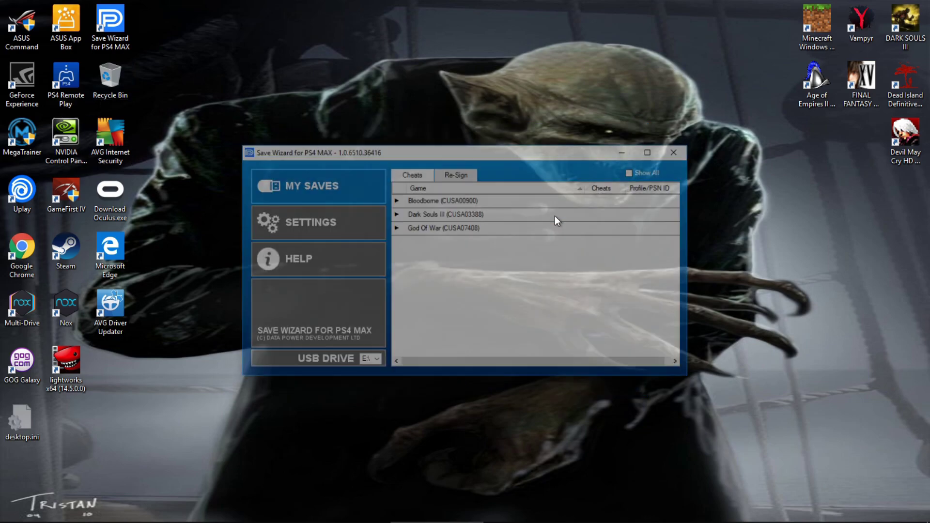
{"action": "left_click", "coordinate": [651, 150]}
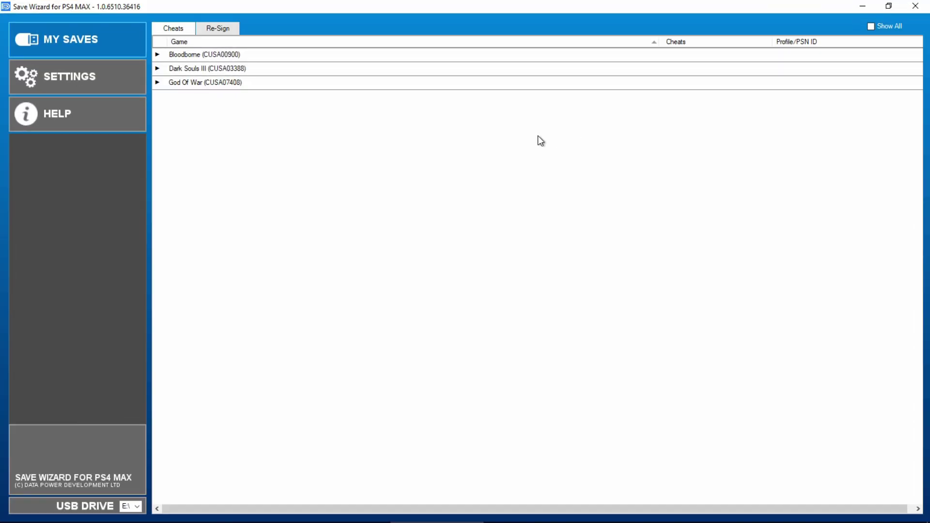
- Open the Dark Souls III save DS30000 in Advanced Mode and load its userdata0000 file
{"action": "left_click", "coordinate": [196, 69]}
{"action": "left_click", "coordinate": [187, 83]}
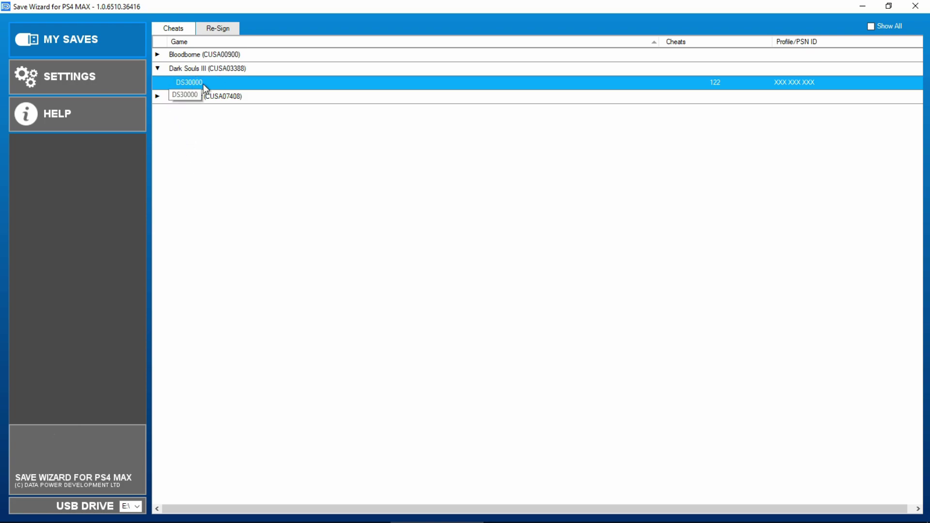
{"action": "right_click", "coordinate": [199, 85]}
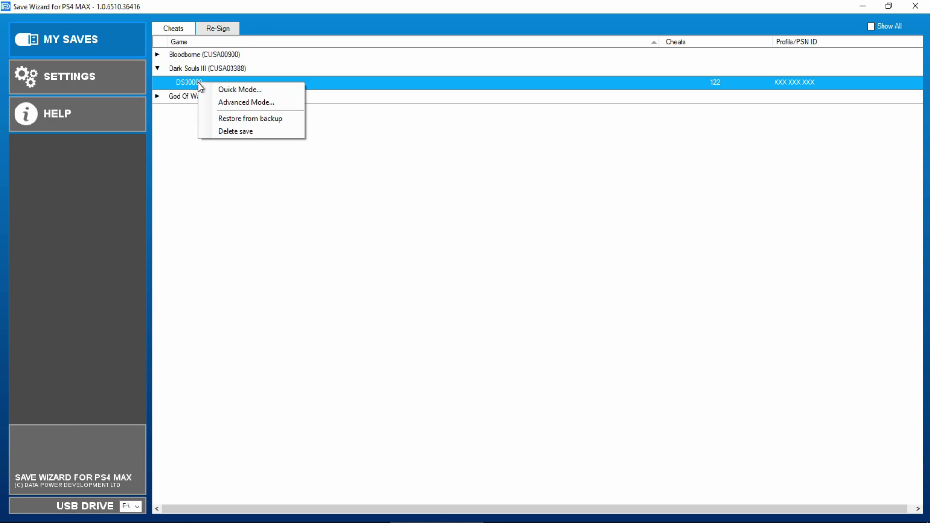
{"action": "left_click", "coordinate": [273, 101]}
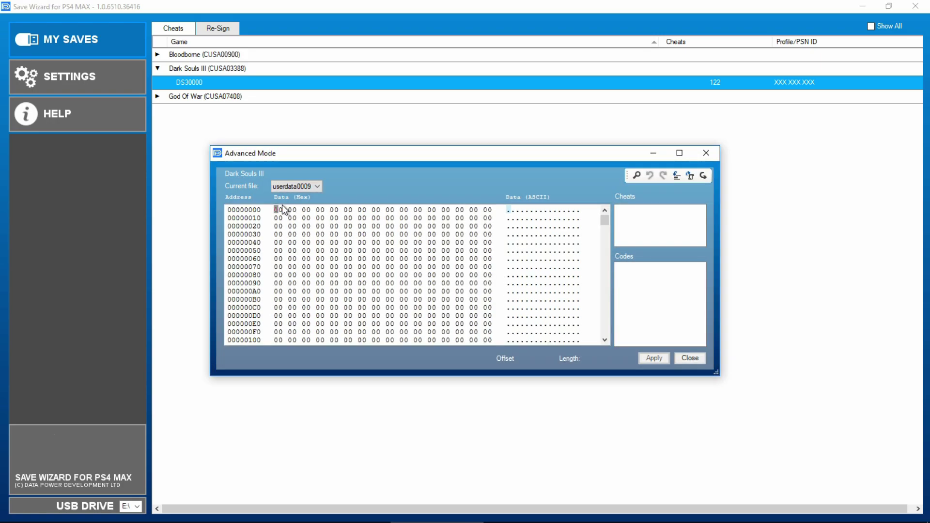
{"action": "left_click", "coordinate": [296, 187]}
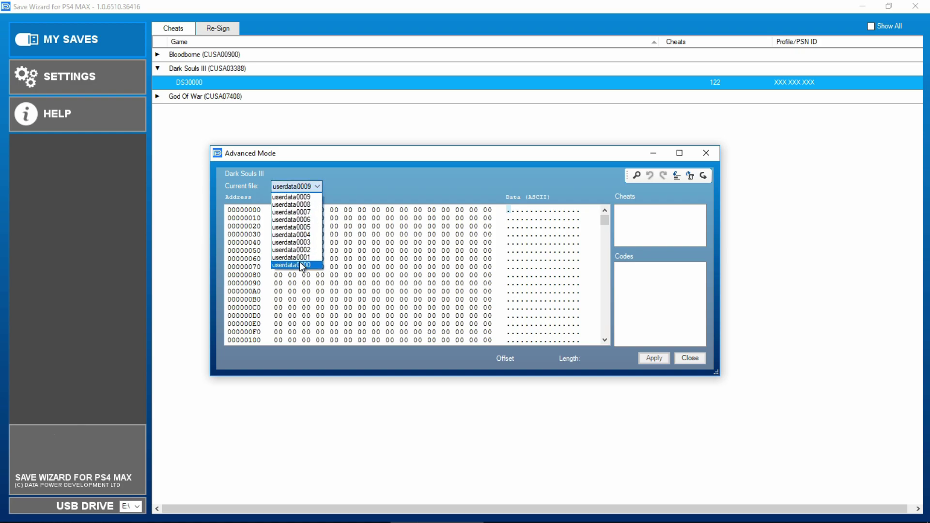
{"action": "left_click", "coordinate": [303, 267]}
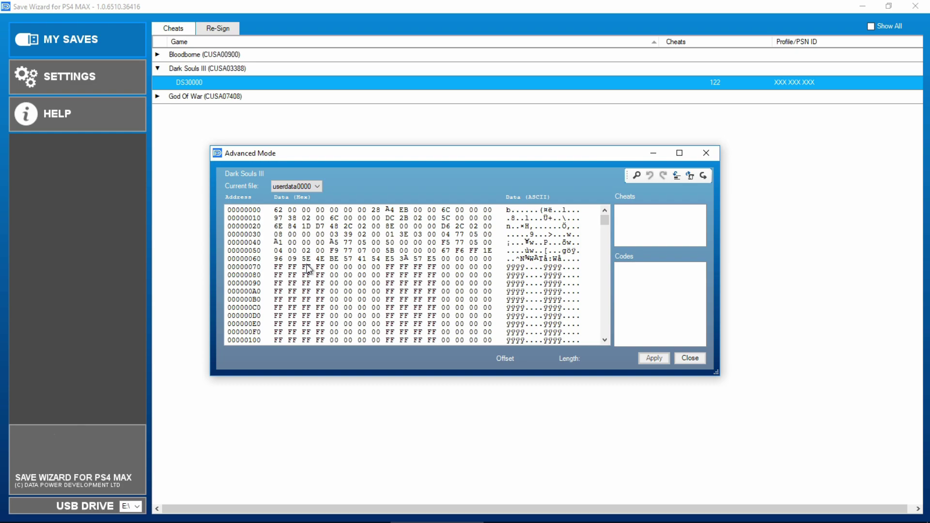
- Search the userdata0000 hex data for the decimal value 454 and close the search dialog
{"action": "left_click", "coordinate": [636, 176]}
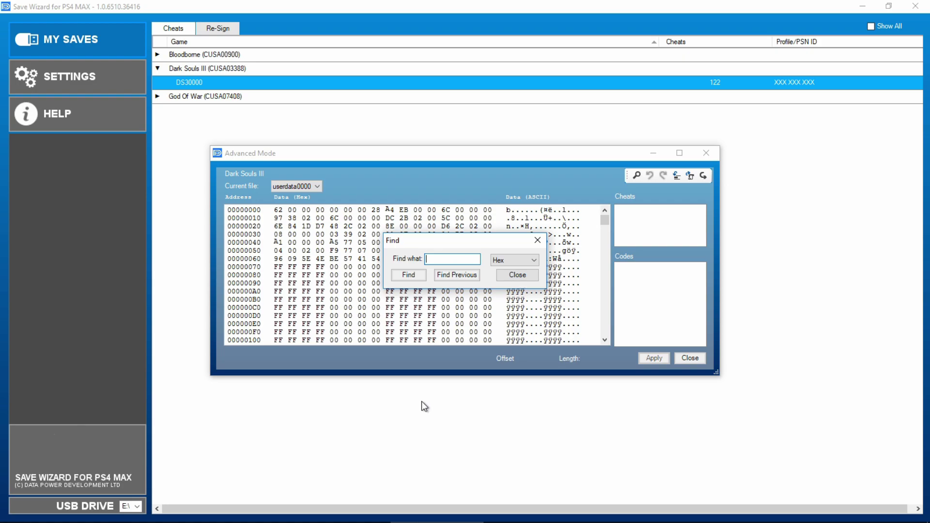
{"action": "left_click", "coordinate": [522, 261]}
{"action": "left_click", "coordinate": [455, 258]}
{"action": "type", "text": "454"}
{"action": "left_click", "coordinate": [407, 277]}
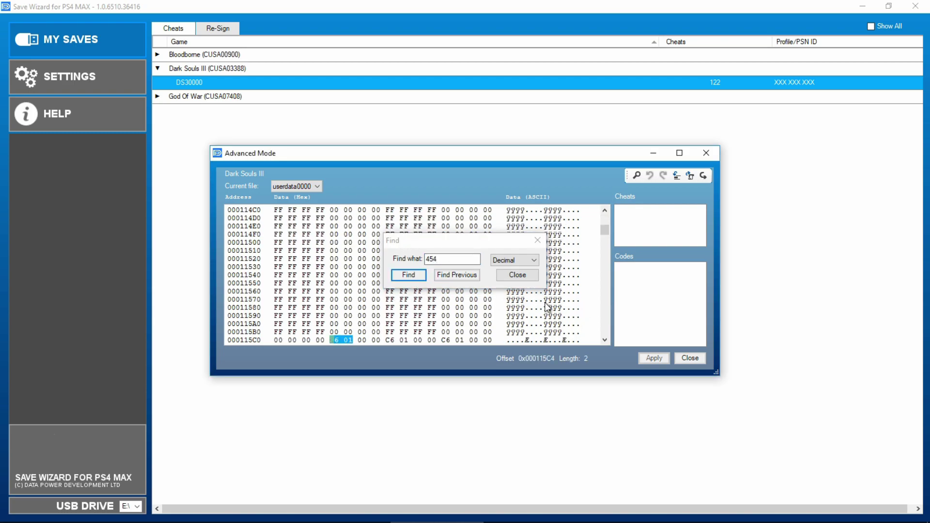
{"action": "left_click", "coordinate": [518, 274]}
{"action": "scroll", "coordinate": [545, 289], "scroll_direction": "down", "scroll_amount": 4}
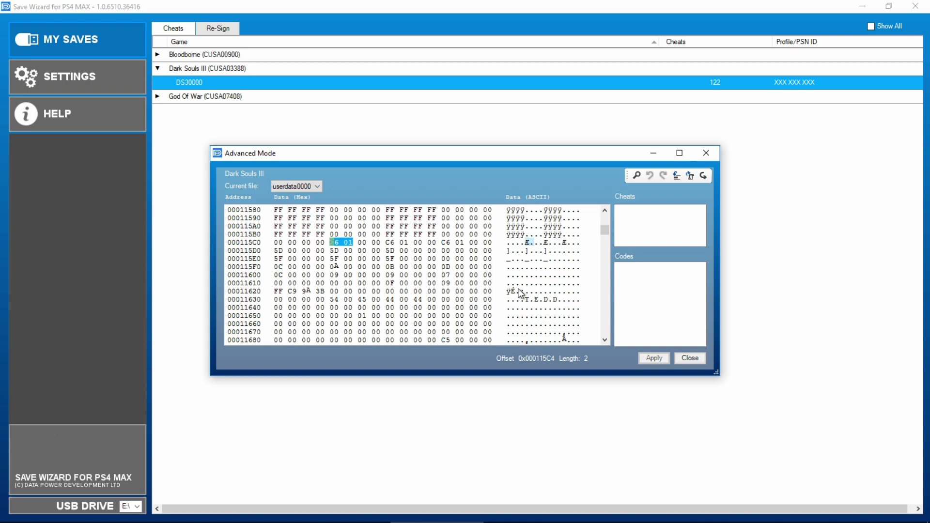
- Overwrite the three bytes starting at each of offsets 000115C4, 000115C8 and 000115CC with FF FF FF
{"action": "left_click", "coordinate": [331, 244]}
{"action": "type", "text": "FF F"}
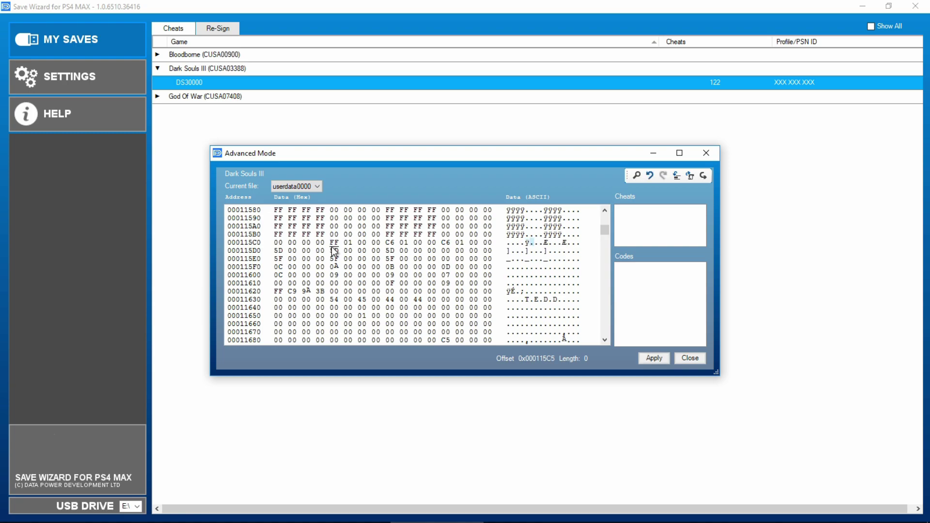
{"action": "type", "text": "F FF"}
{"action": "left_click", "coordinate": [389, 244]}
{"action": "type", "text": "FF FF FF"}
{"action": "mouse_move", "coordinate": [428, 236]}
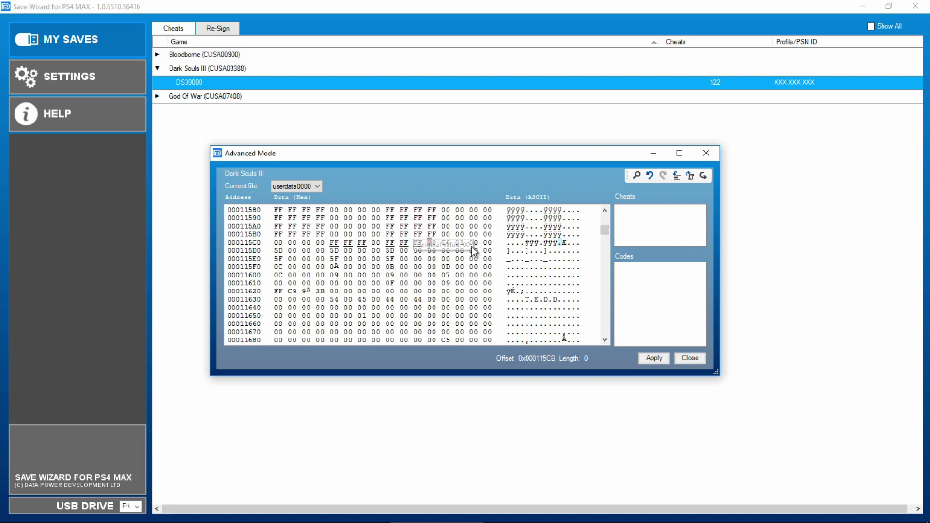
{"action": "left_click", "coordinate": [455, 245]}
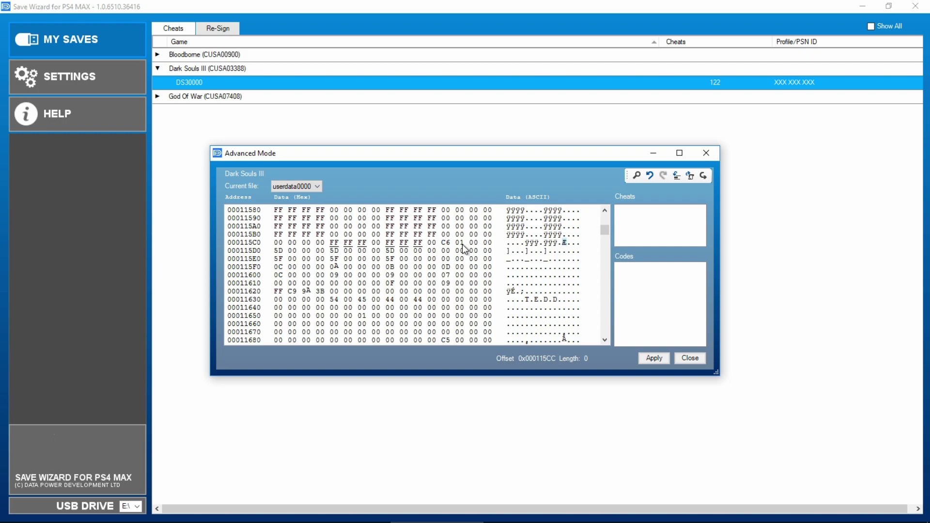
{"action": "type", "text": "FF FF FF"}
- Overwrite the three bytes starting at each of offsets 000115D0, 000115D4 and 000115D8 with FF FF FF
{"action": "left_click", "coordinate": [278, 252]}
{"action": "type", "text": "FF FF FF"}
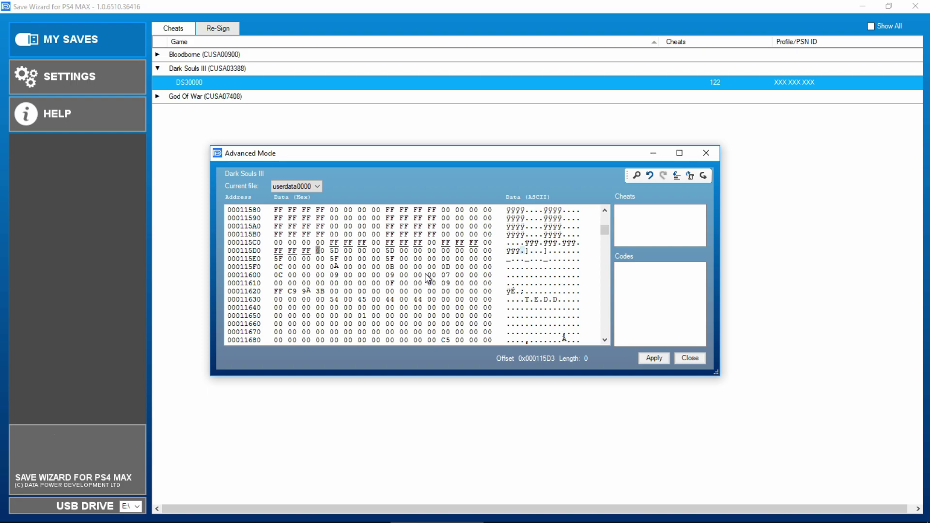
{"action": "mouse_move", "coordinate": [344, 259]}
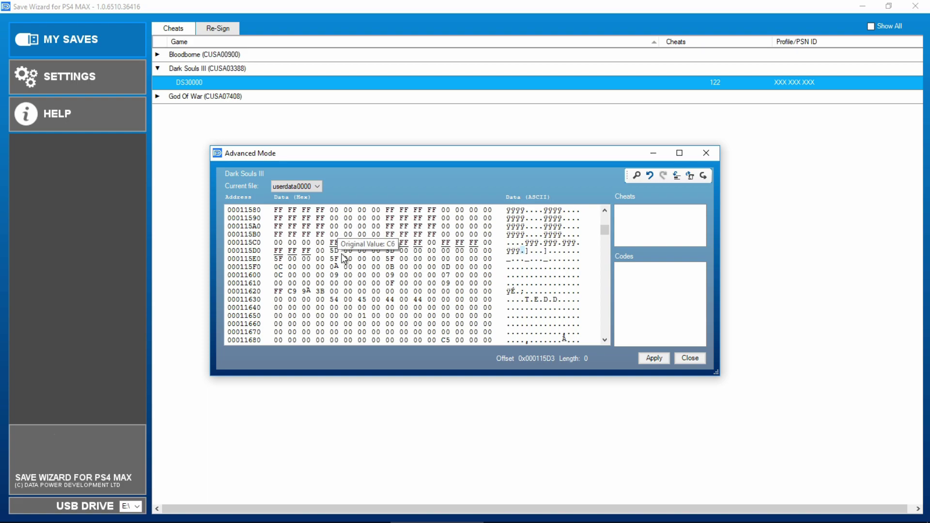
{"action": "key", "text": "Right"}
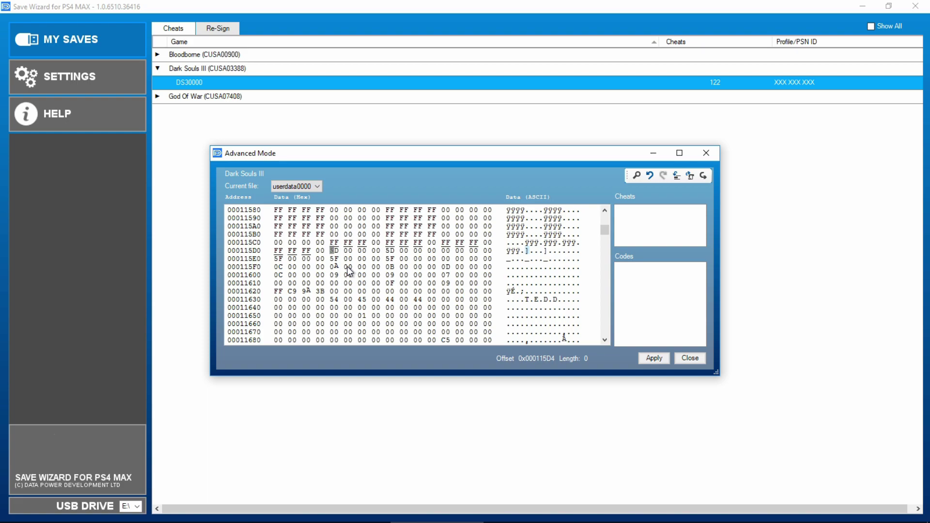
{"action": "type", "text": "FF FF FF"}
{"action": "left_click", "coordinate": [390, 251]}
{"action": "type", "text": "FF "}
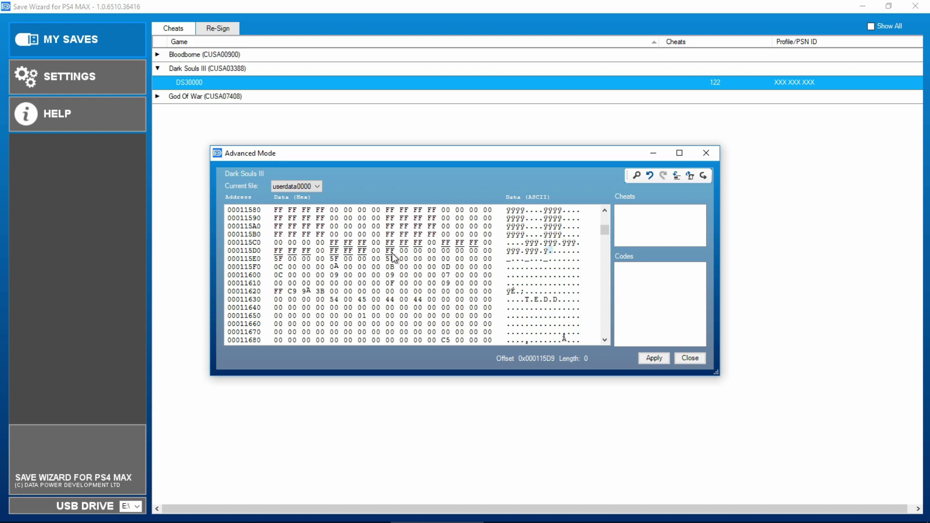
{"action": "type", "text": "FF "}
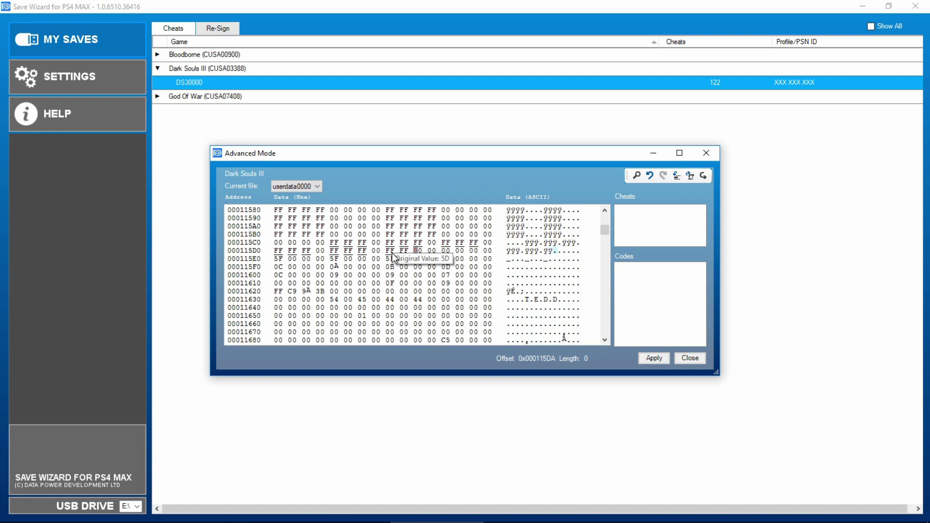
{"action": "type", "text": "FF"}
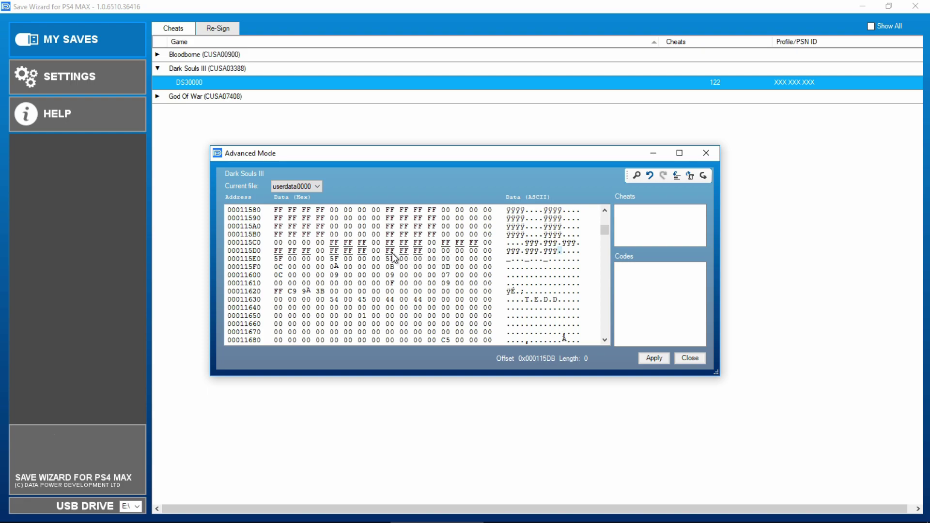
{"action": "left_click", "coordinate": [444, 252]}
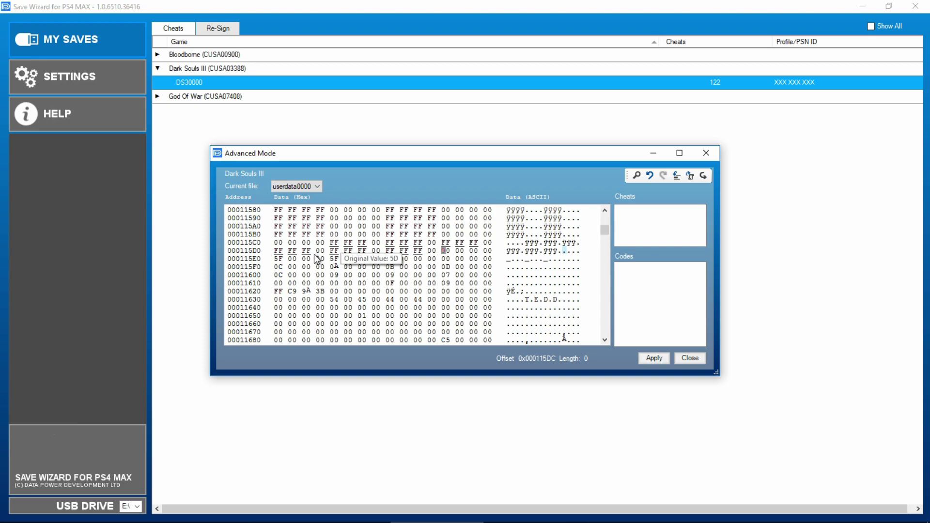
- Overwrite the three bytes starting at each of offsets 000115E0, 000115E4 and 000115E8 with FF FF FF
{"action": "left_click", "coordinate": [277, 260]}
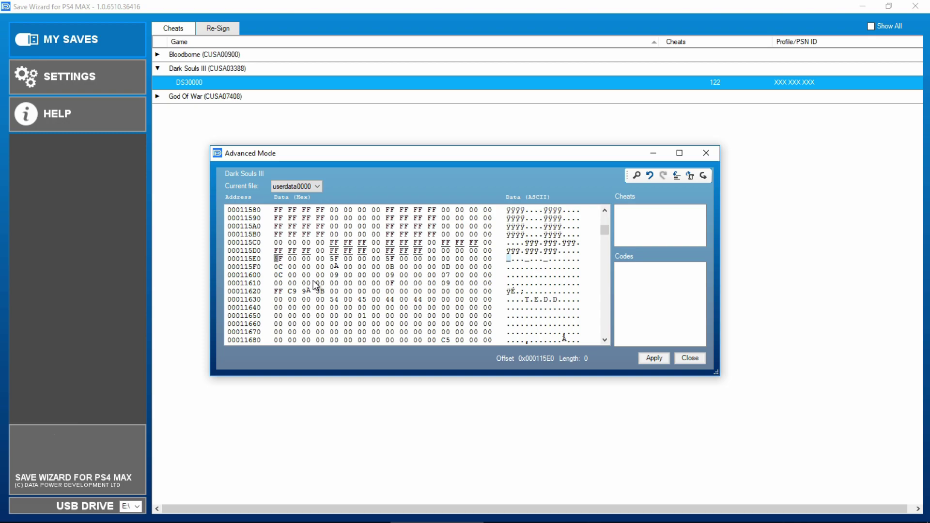
{"action": "type", "text": "FFFFF5F"}
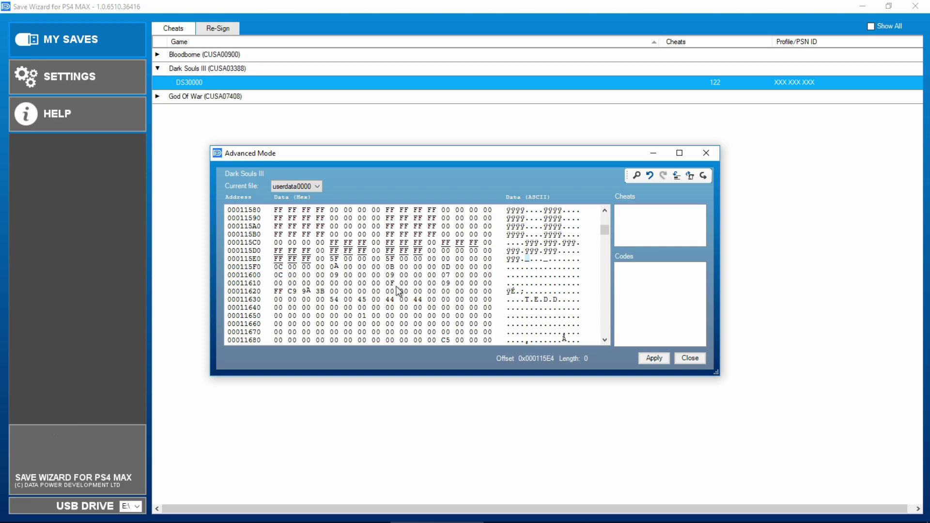
{"action": "type", "text": "FFFFFF"}
{"action": "key", "text": "Right"}
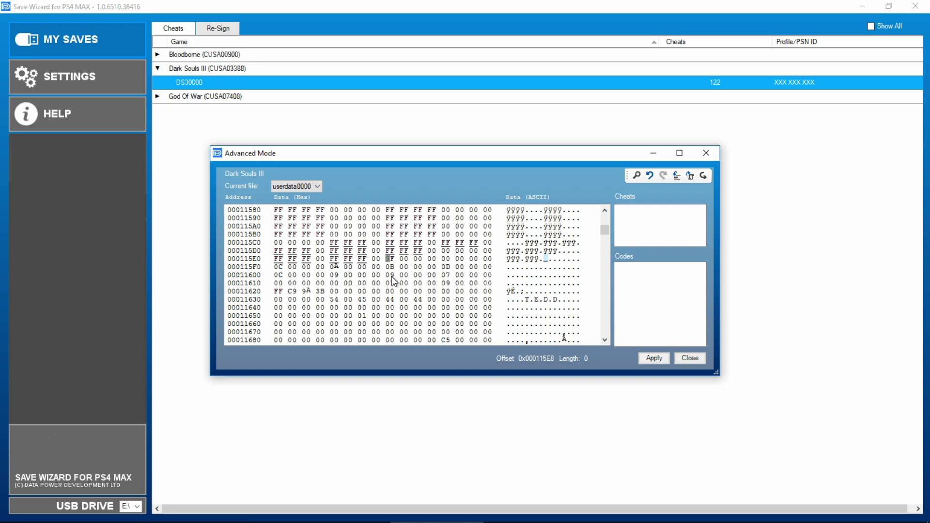
{"action": "type", "text": "FFFFFF"}
{"action": "mouse_move", "coordinate": [426, 246]}
{"action": "key", "text": "Right"}
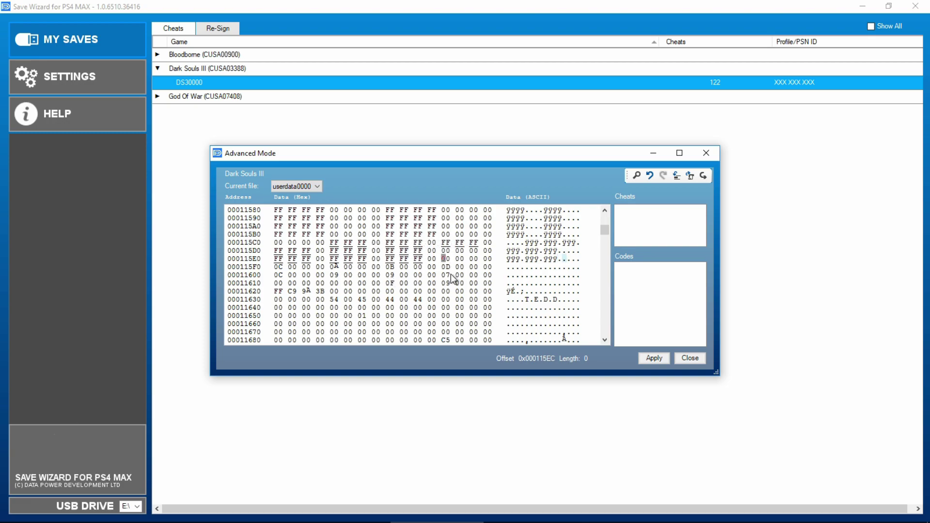
- Overwrite the three bytes starting at each of offsets 000115F4, 000115F8 and 000115FC with FF FF FF
{"action": "left_click", "coordinate": [334, 268]}
{"action": "type", "text": "FF FF F"}
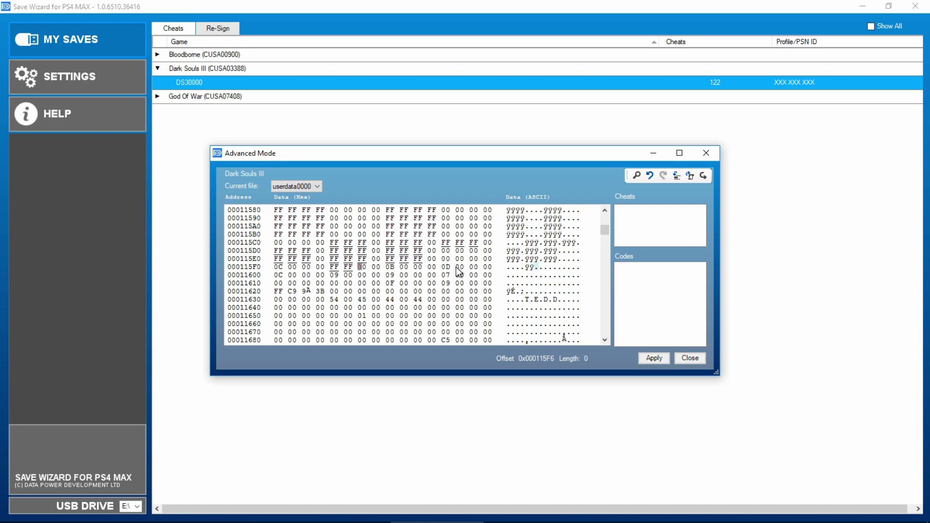
{"action": "type", "text": "F"}
{"action": "left_click", "coordinate": [389, 268]}
{"action": "type", "text": "FF FF F"}
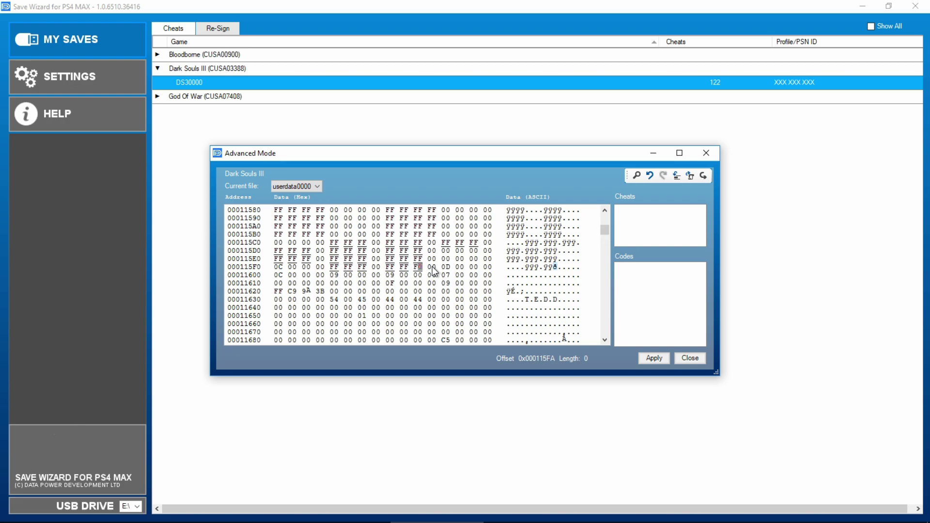
{"action": "type", "text": "F"}
{"action": "mouse_move", "coordinate": [433, 267]}
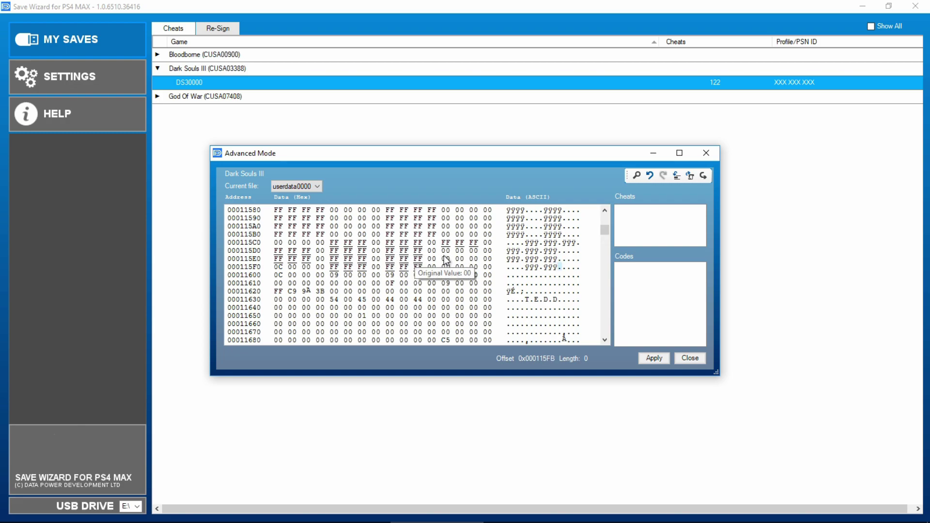
{"action": "left_click", "coordinate": [445, 266]}
{"action": "type", "text": "D"}
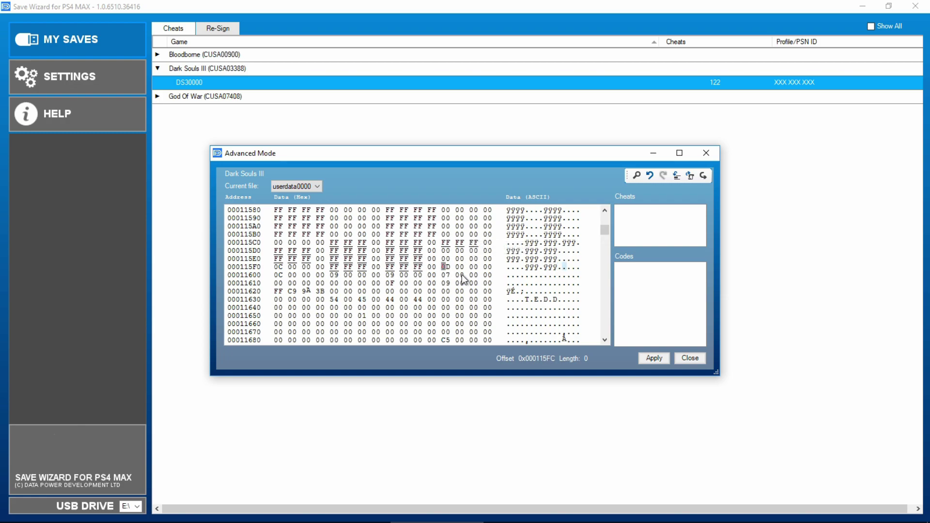
{"action": "type", "text": "FFFFFF"}
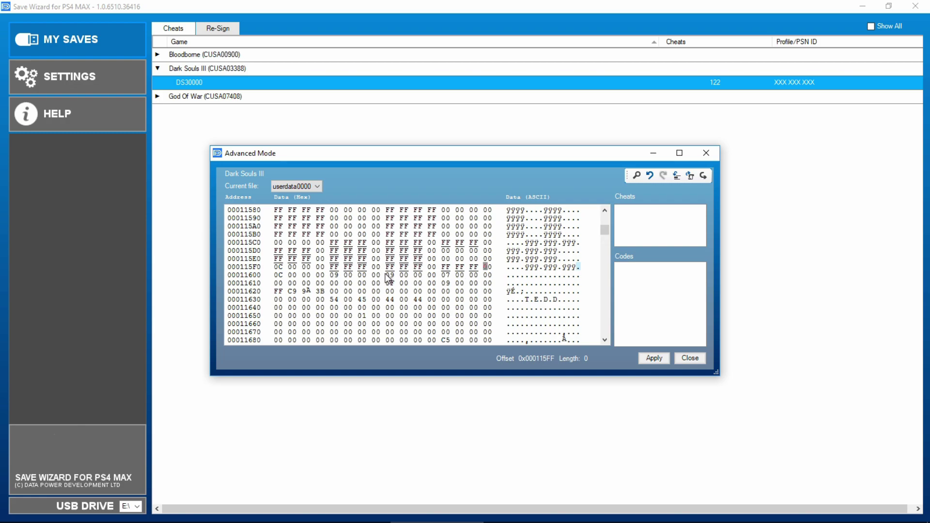
- Overwrite the four bytes starting at offset 00011620 with FF FF FF 00
{"action": "left_click", "coordinate": [278, 291]}
{"action": "type", "text": "FF FF FF "}
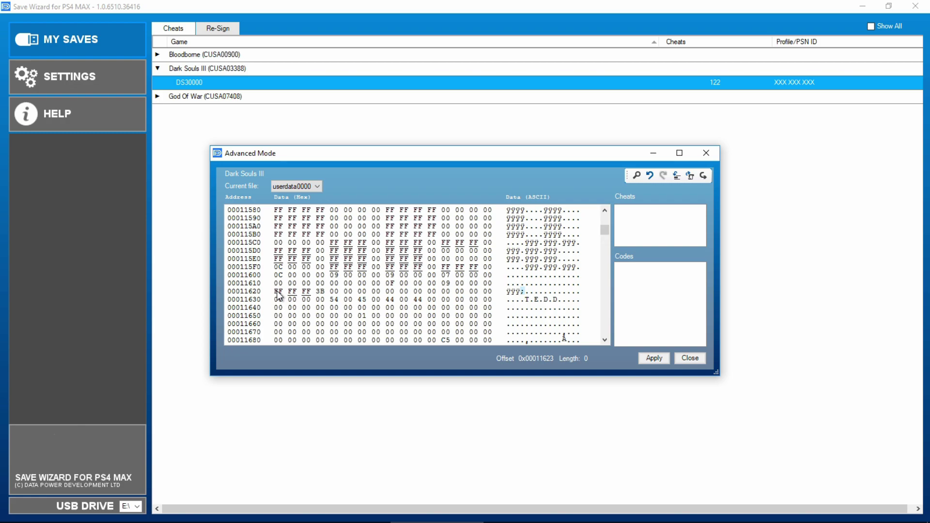
{"action": "type", "text": "00"}
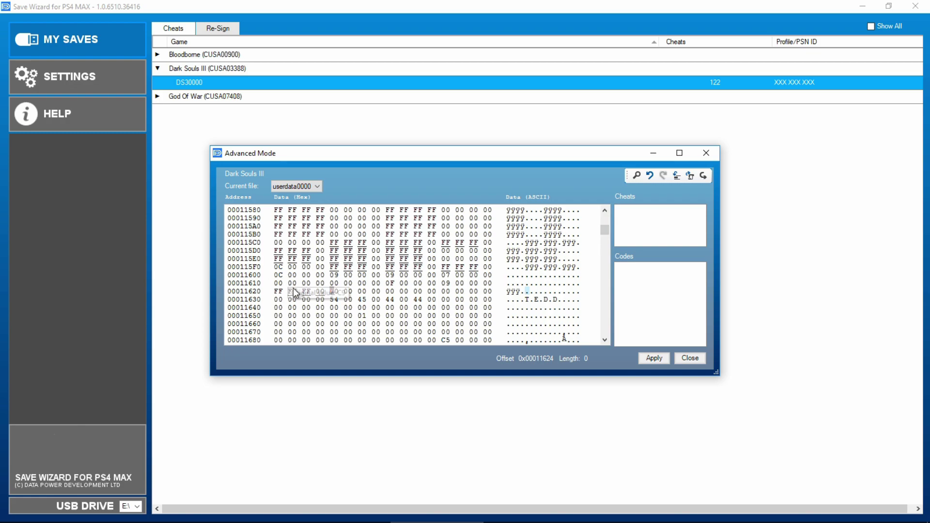
{"action": "left_click", "coordinate": [333, 298]}
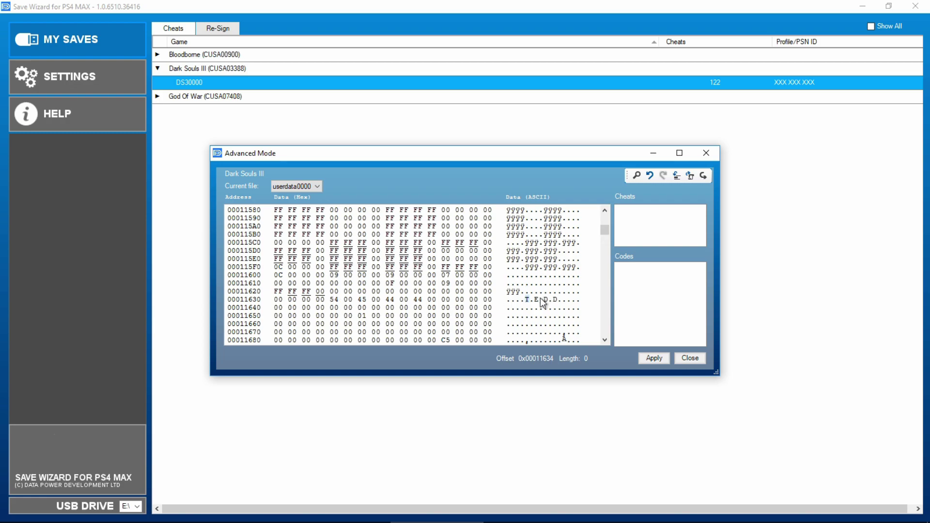
- Review the edited bytes, apply the modifications to the save and accept the confirmation dialogs
{"action": "scroll", "coordinate": [523, 298], "scroll_direction": "up", "scroll_amount": 2}
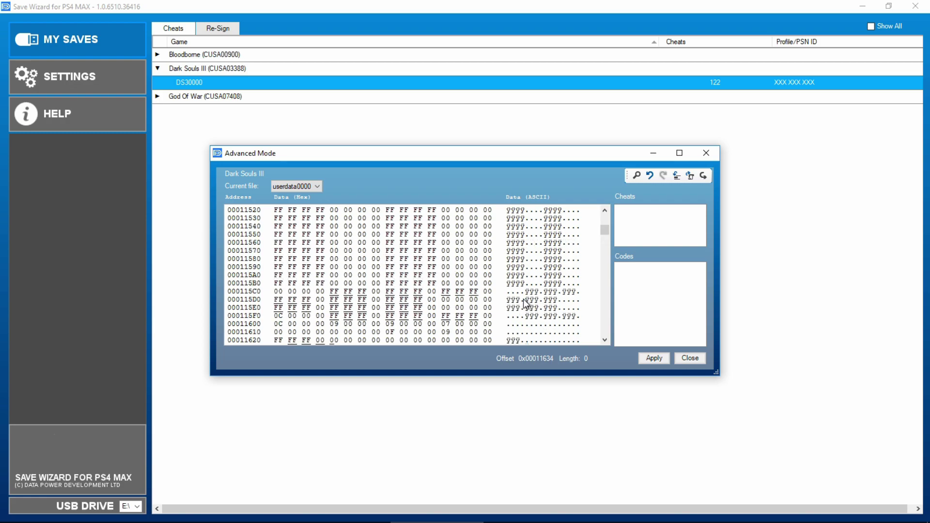
{"action": "scroll", "coordinate": [522, 299], "scroll_direction": "down", "scroll_amount": 1}
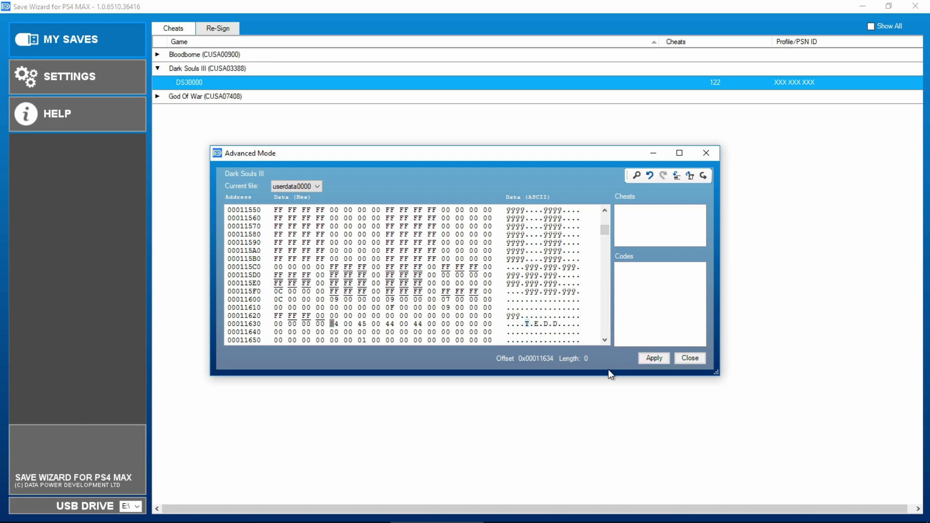
{"action": "left_click", "coordinate": [651, 358]}
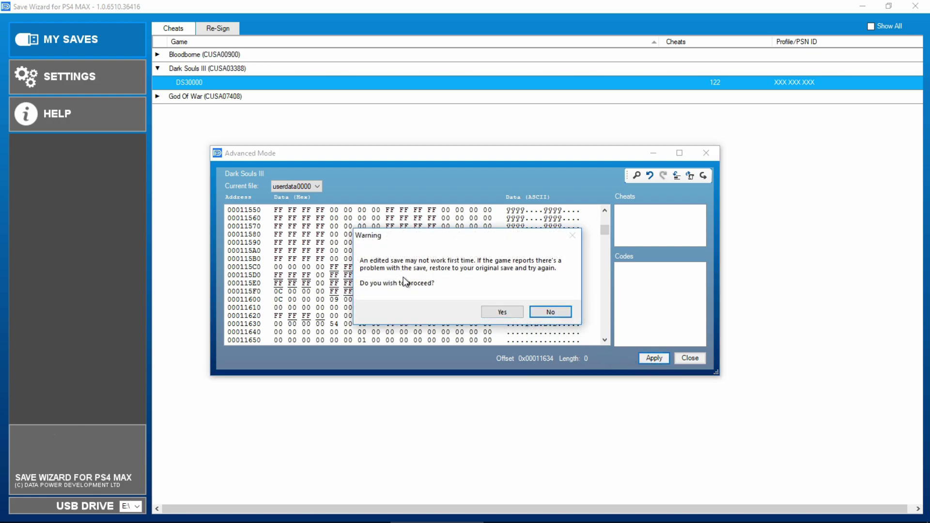
{"action": "left_click", "coordinate": [501, 312]}
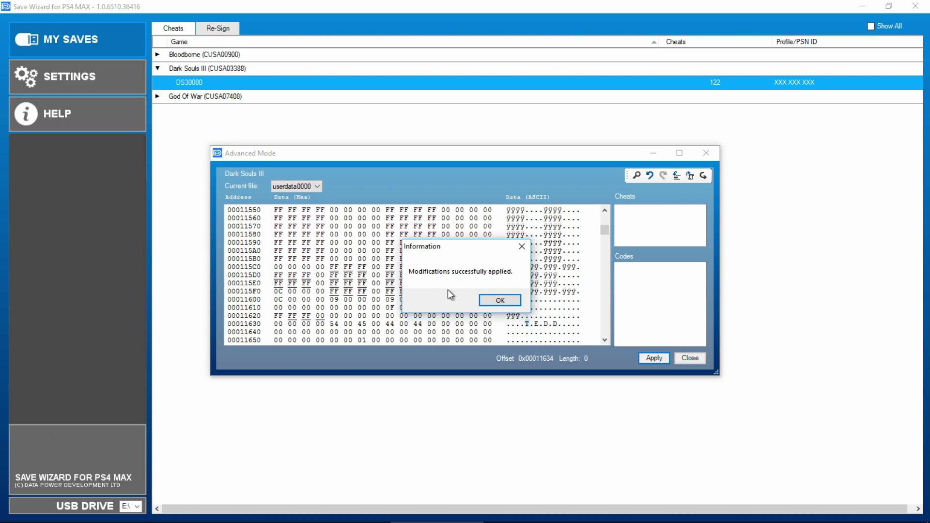
{"action": "left_click", "coordinate": [499, 301]}
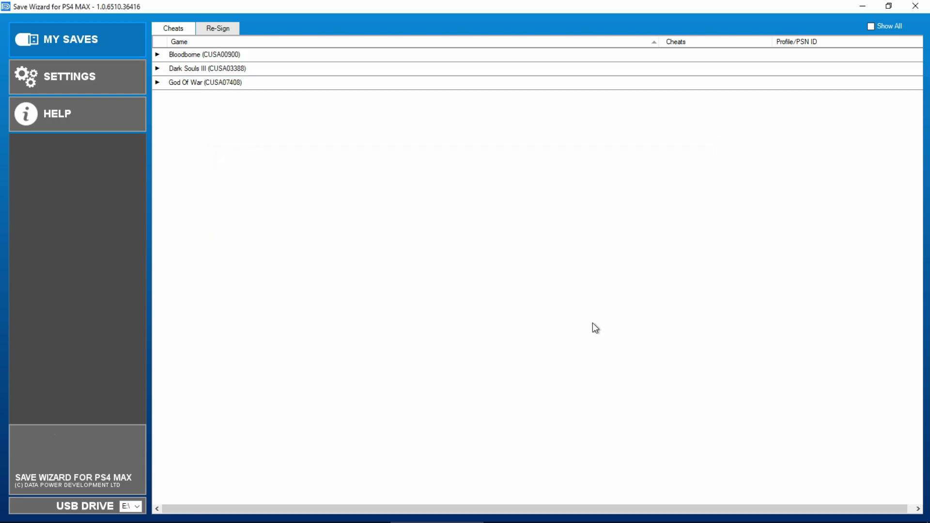
- Close Save Wizard and safely eject the USB Mass Storage Device from the computer
{"action": "left_click", "coordinate": [917, 7]}
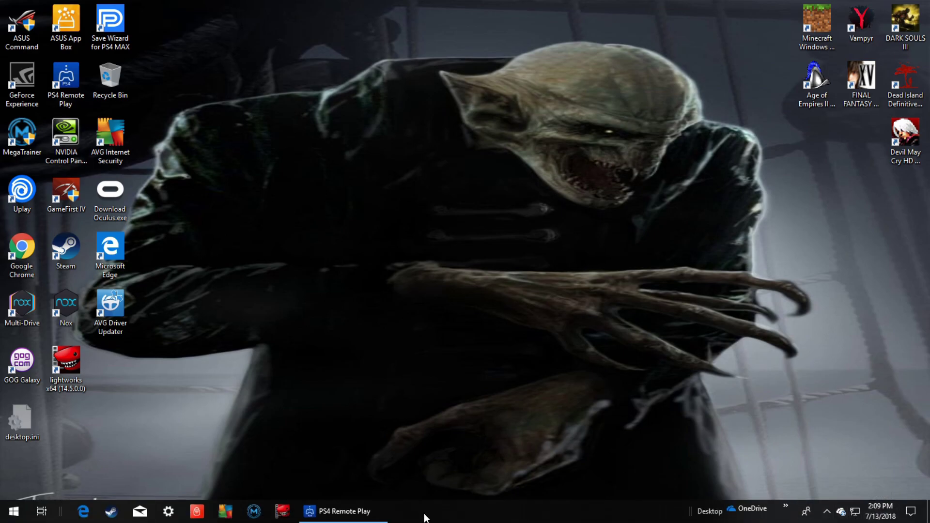
{"action": "left_click", "coordinate": [827, 512]}
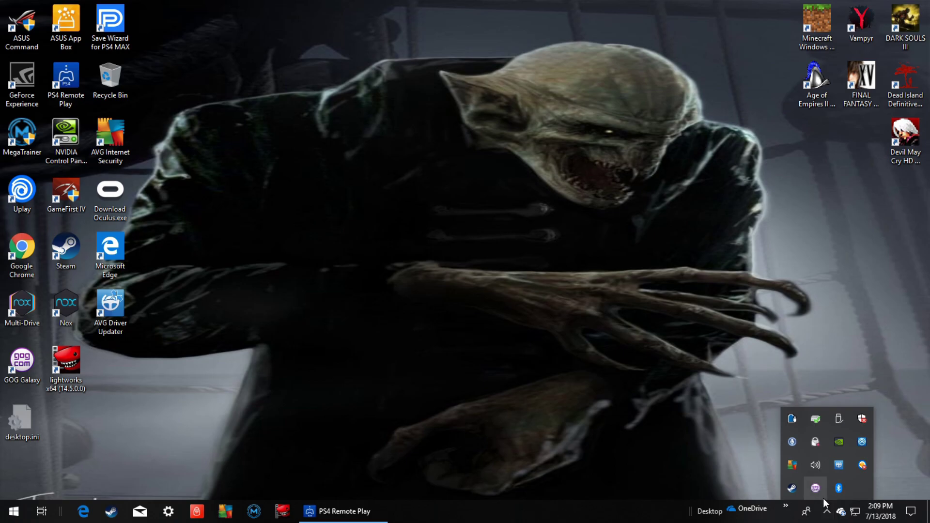
{"action": "left_click", "coordinate": [839, 423]}
{"action": "left_click", "coordinate": [867, 448]}
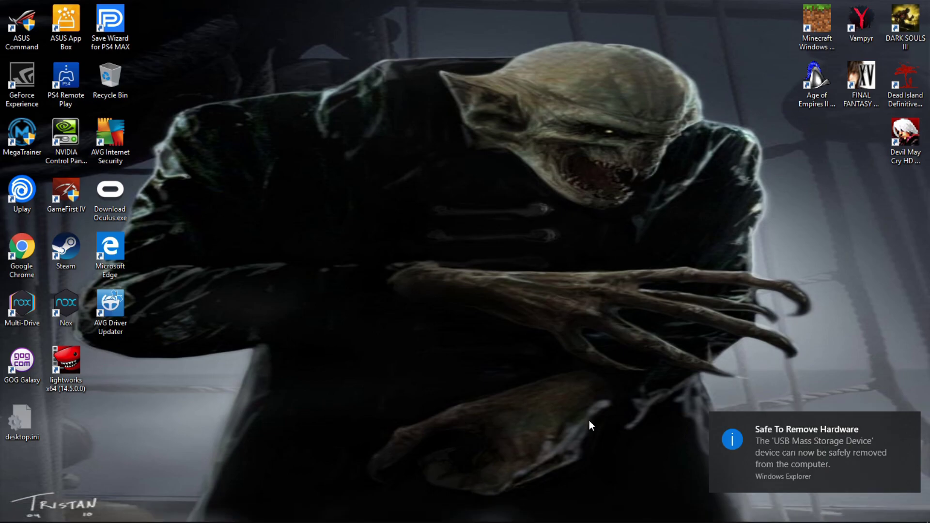
- Switch to PS4 Remote Play in full screen and open Application Saved Data Management in the console's Settings
{"action": "left_click", "coordinate": [364, 519]}
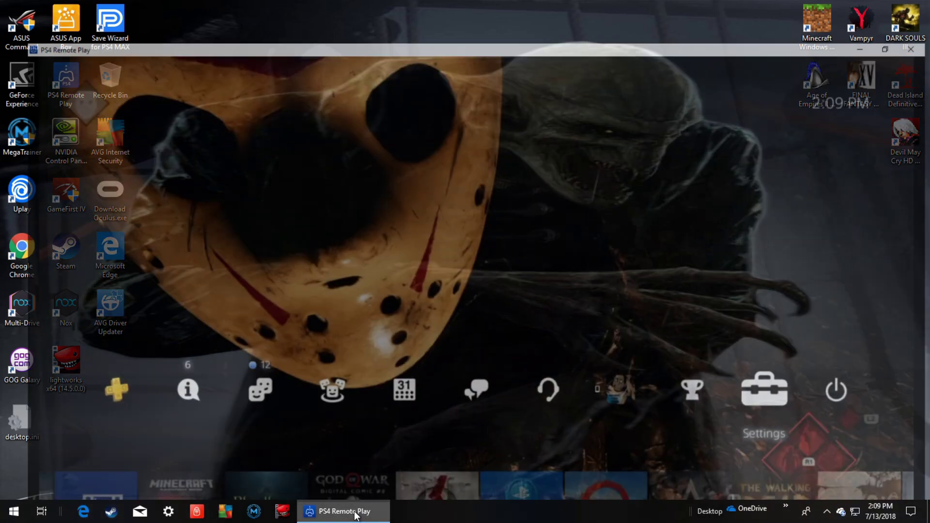
{"action": "left_click", "coordinate": [902, 503]}
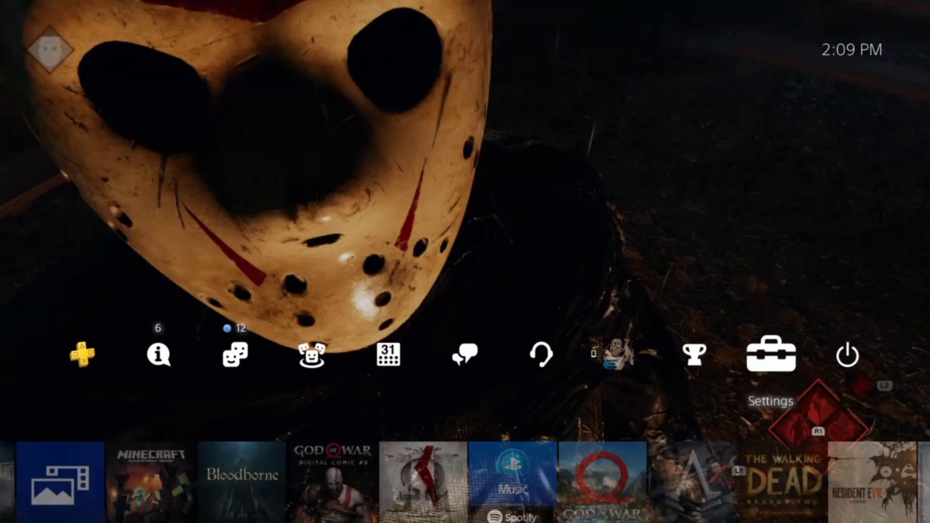
{"action": "key", "text": "Left"}
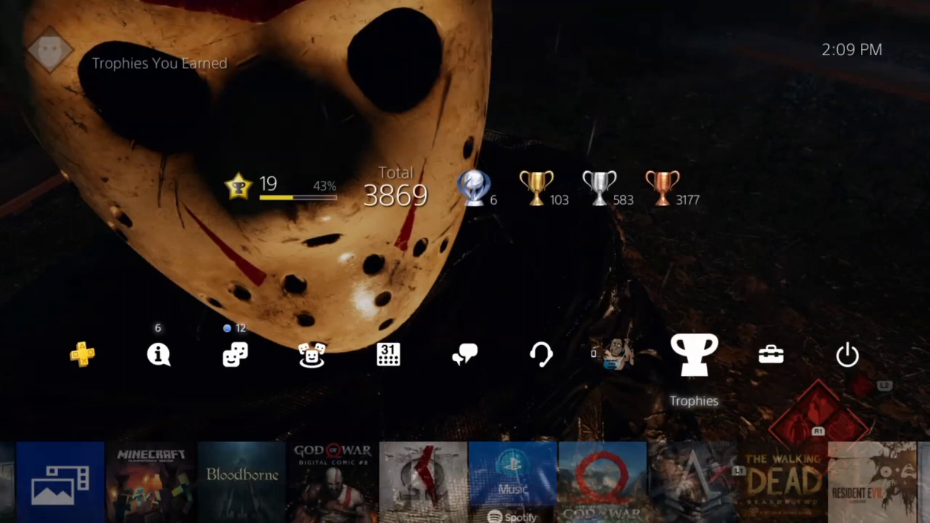
{"action": "key", "text": "Right"}
{"action": "key", "text": "Return"}
{"action": "key", "text": "Down"}
{"action": "key", "text": "Down"}
{"action": "key", "text": "Down"}
{"action": "key", "text": "Down"}
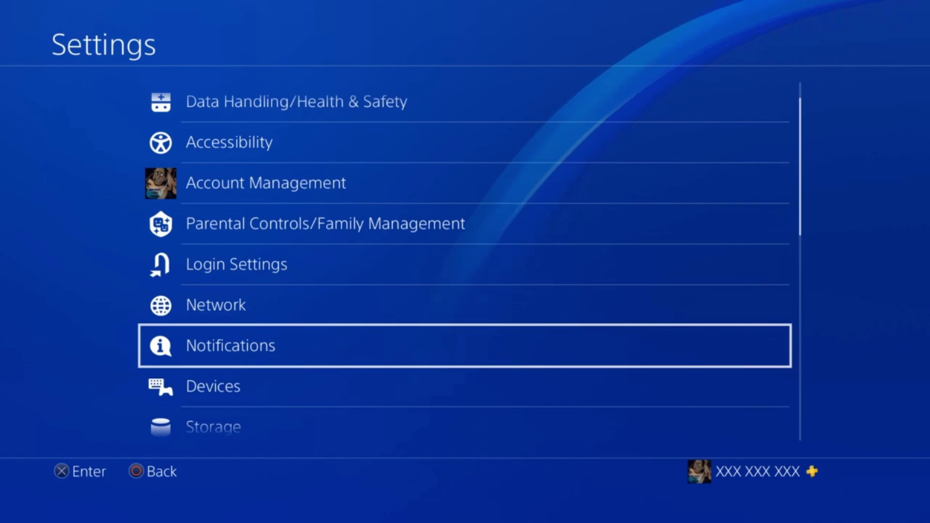
{"action": "key", "text": "Down"}
{"action": "key", "text": "Down"}
{"action": "key", "text": "Down"}
{"action": "key", "text": "Down"}
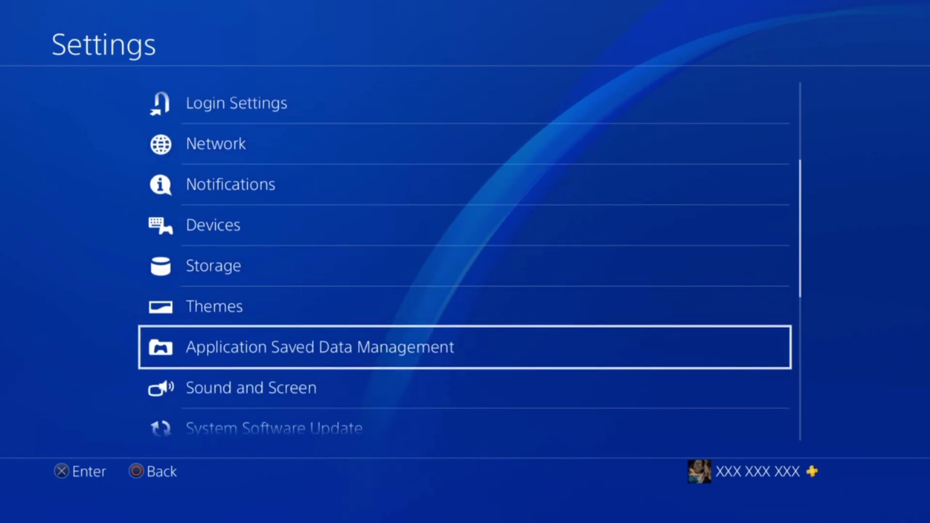
{"action": "key", "text": "Return"}
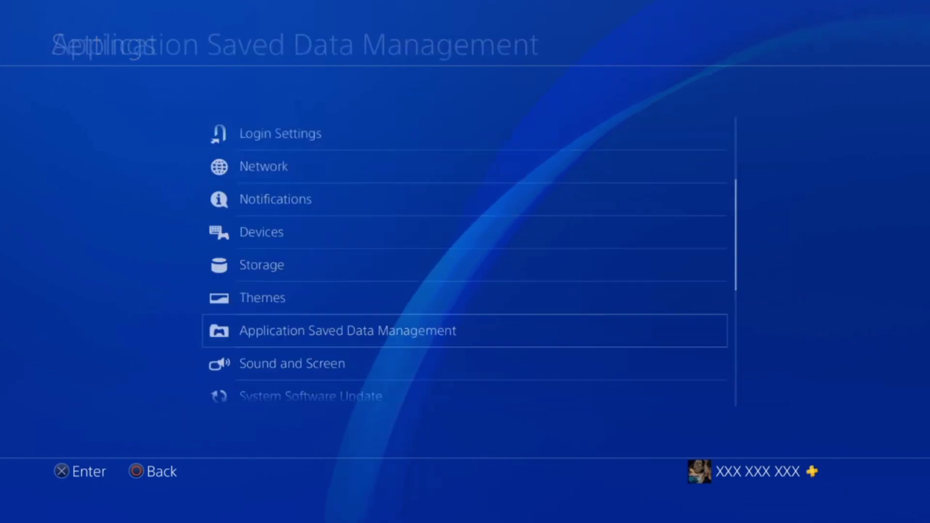
- Open the Copy to System Storage list for the saved data on the USB storage device
{"action": "key", "text": "Down"}
{"action": "key", "text": "Down"}
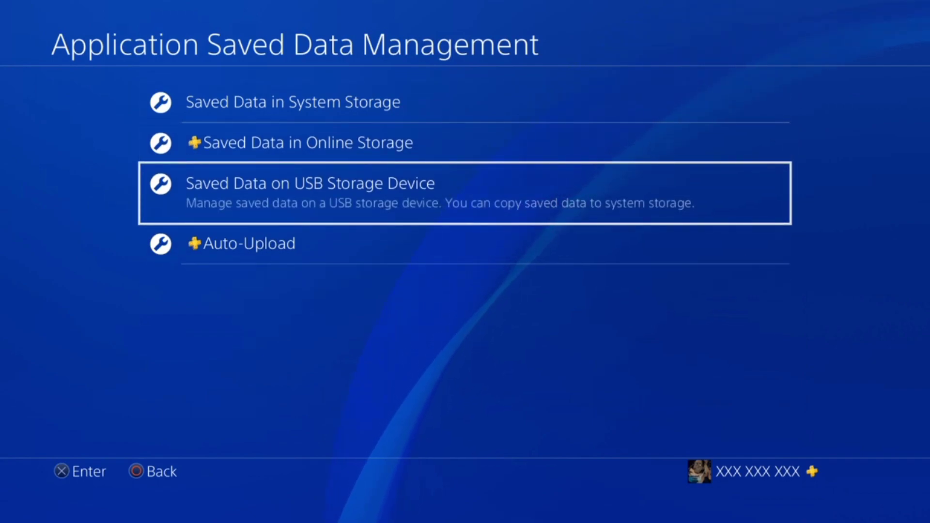
{"action": "key", "text": "Return"}
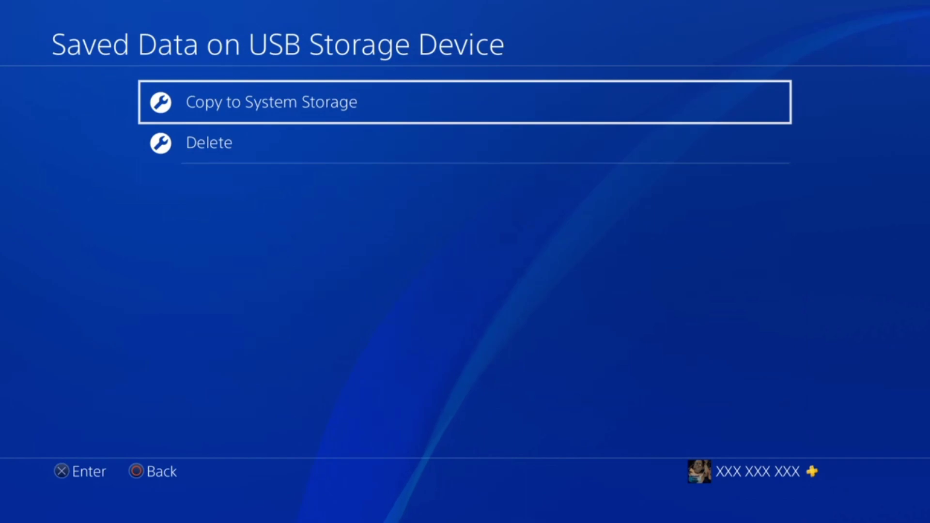
{"action": "key", "text": "Return"}
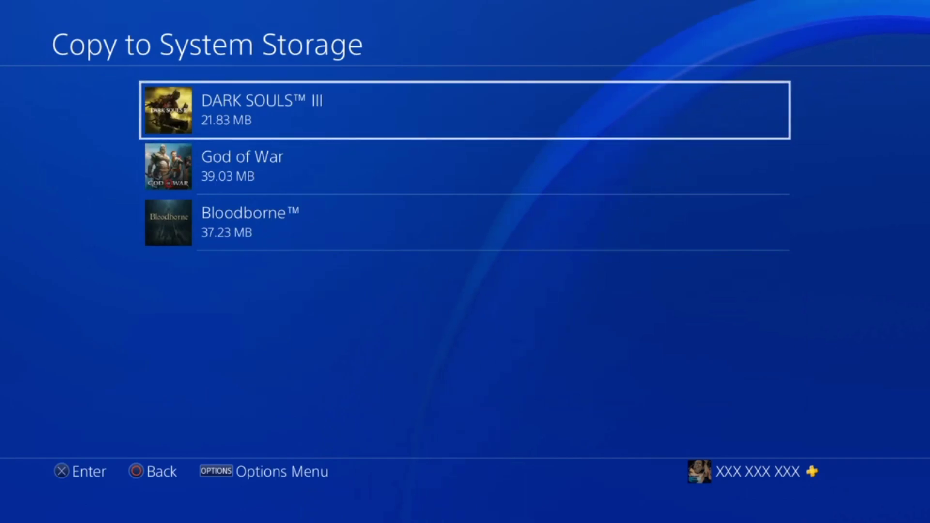
- Select the DARK SOULS III save data, start copying it to system storage and move to the Apply to All option
{"action": "key", "text": "Return"}
{"action": "key", "text": "Return"}
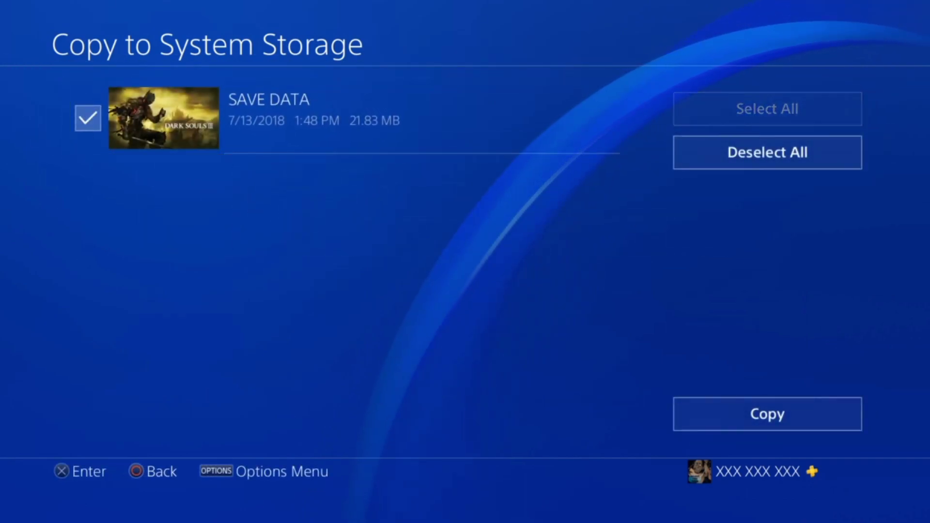
{"action": "key", "text": "Right"}
{"action": "key", "text": "Return"}
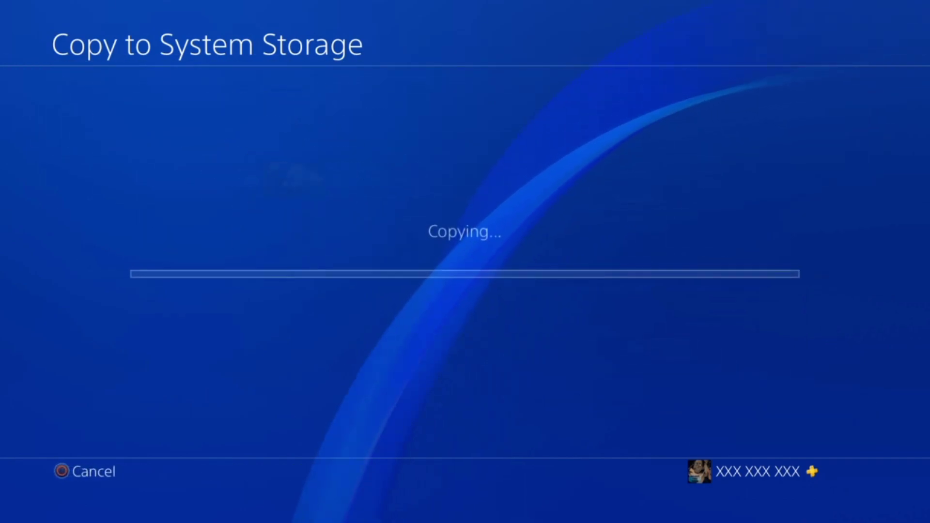
{"action": "key", "text": "Up"}
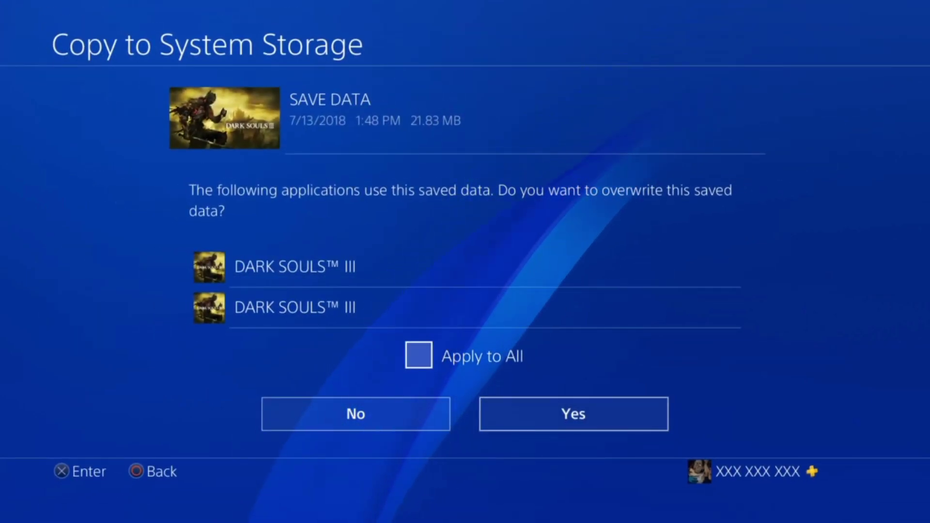